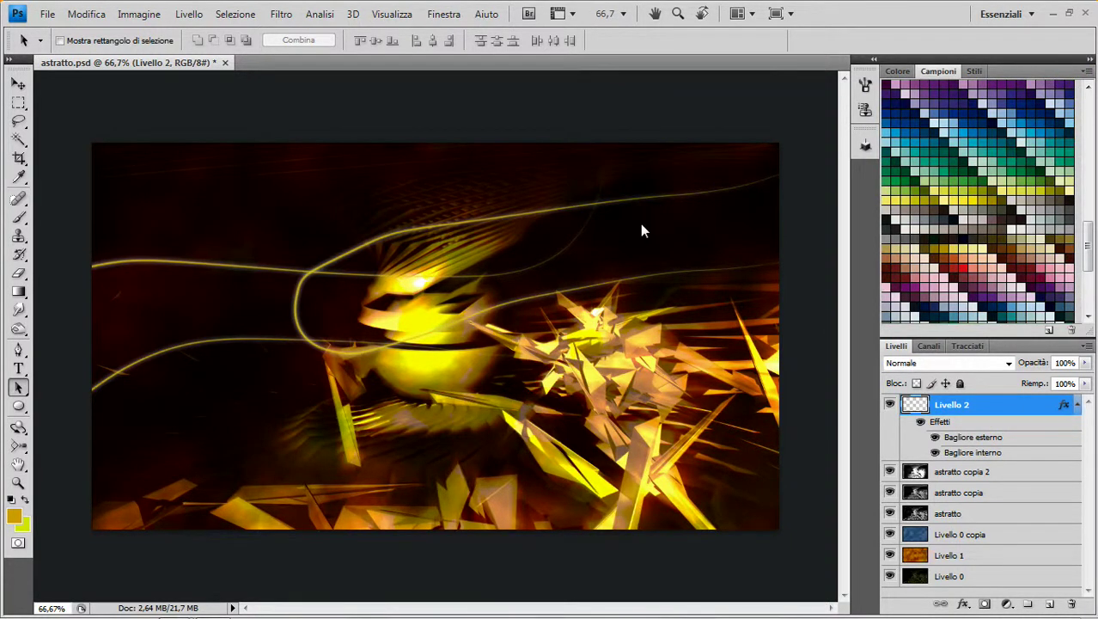
# - Tilt Livello 2's light streaks slightly clockwise and warp them into bent curves
pyautogui.hotkey('ctrl', 't')
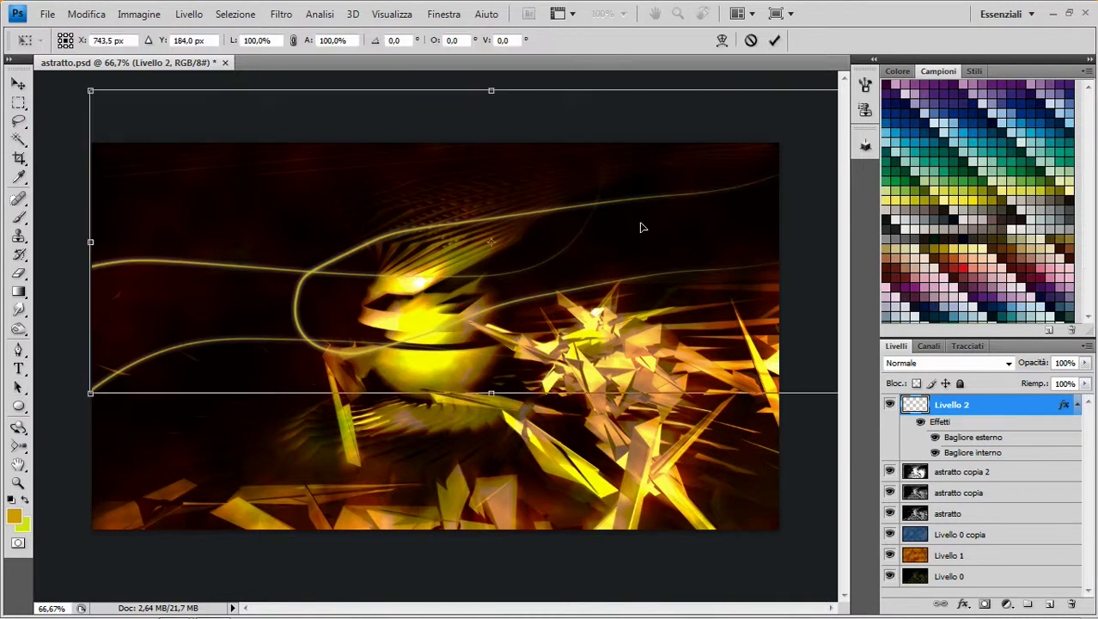
pyautogui.moveTo(67, 91); pyautogui.dragTo(103, 76)
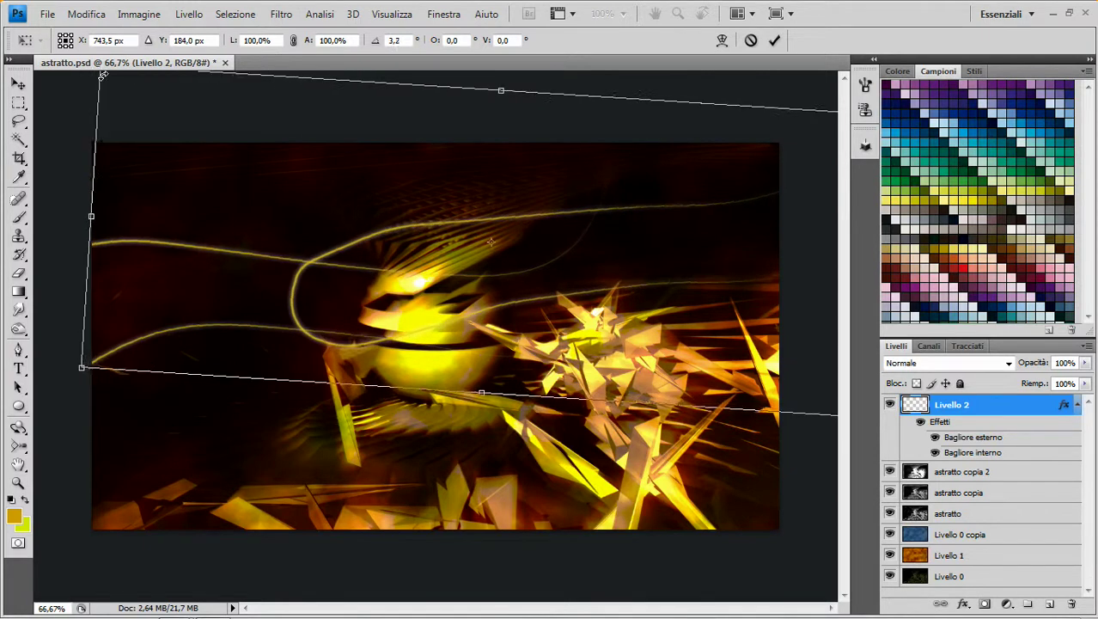
pyautogui.rightClick(485, 207)
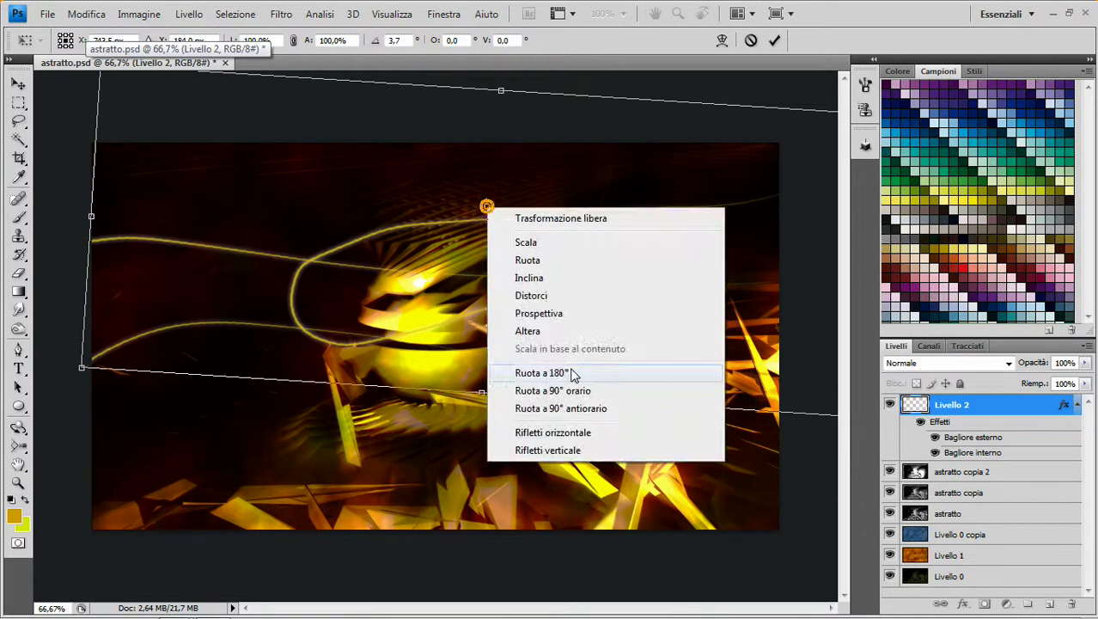
pyautogui.click(528, 330)
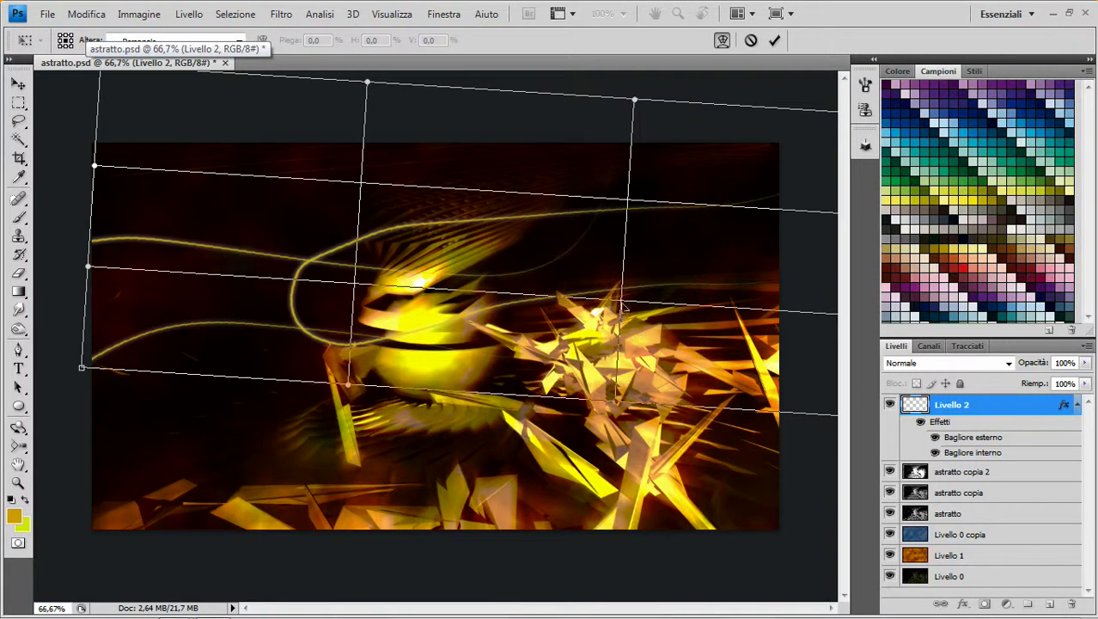
pyautogui.moveTo(613, 398)
pyautogui.mouseDown()
pyautogui.moveTo(581, 456)
pyautogui.moveTo(636, 548)
pyautogui.moveTo(649, 565)
pyautogui.moveTo(651, 555)
pyautogui.moveTo(715, 582)
pyautogui.moveTo(736, 575)
pyautogui.moveTo(767, 558)
pyautogui.moveTo(831, 461)
pyautogui.moveTo(982, 337)
pyautogui.moveTo(992, 245)
pyautogui.mouseUp()
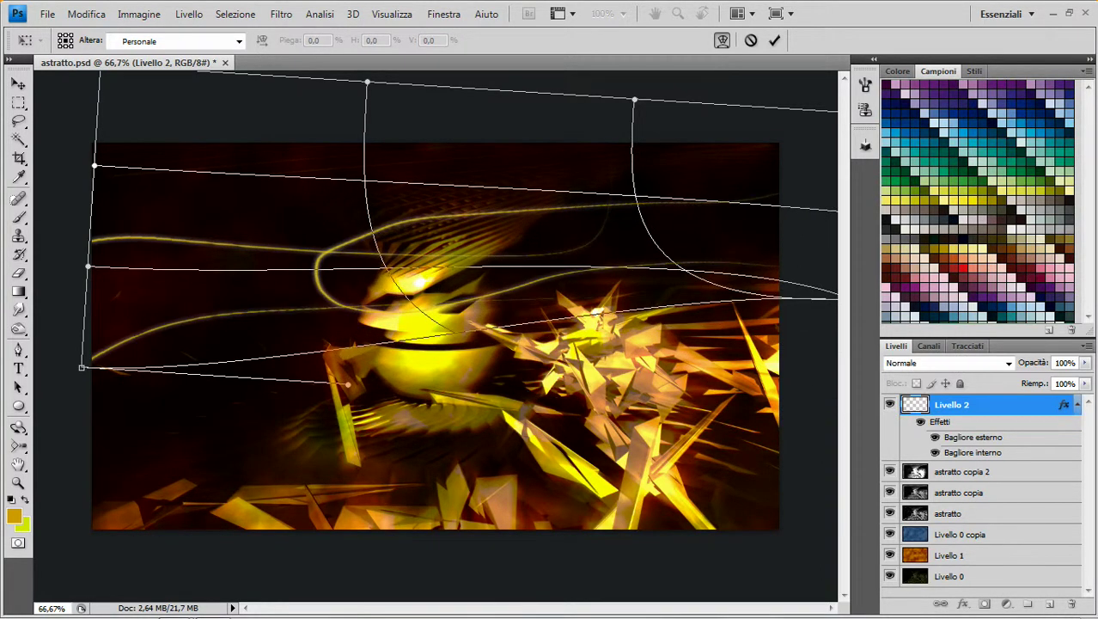
pyautogui.click(774, 40)
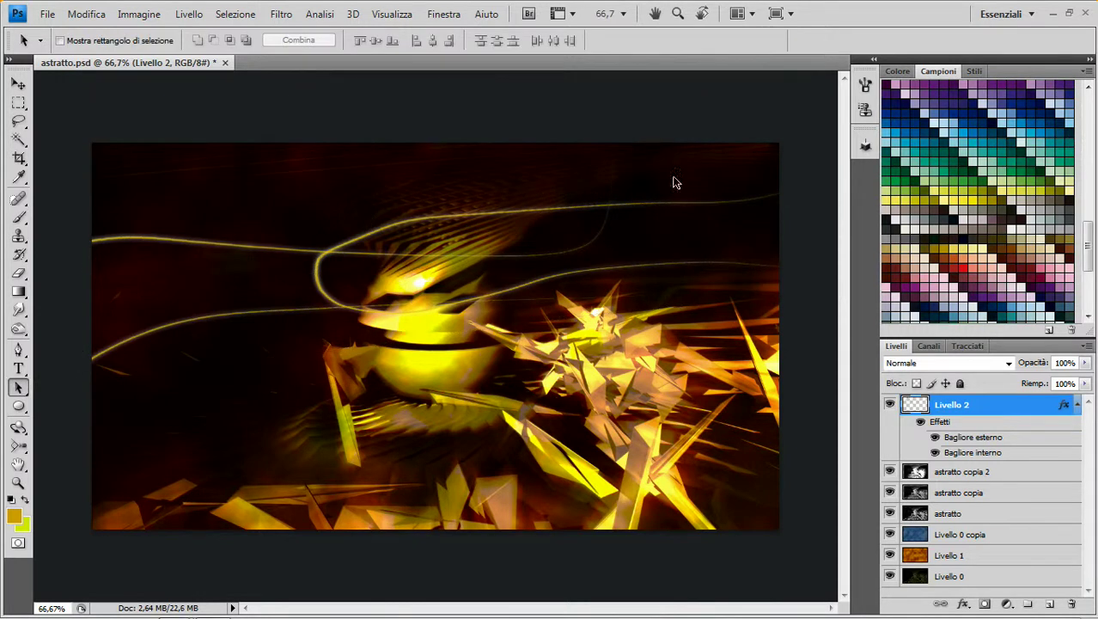
# - Erase a section of the upper glowing streak on Livello 2 with the Eraser
pyautogui.click(18, 273)
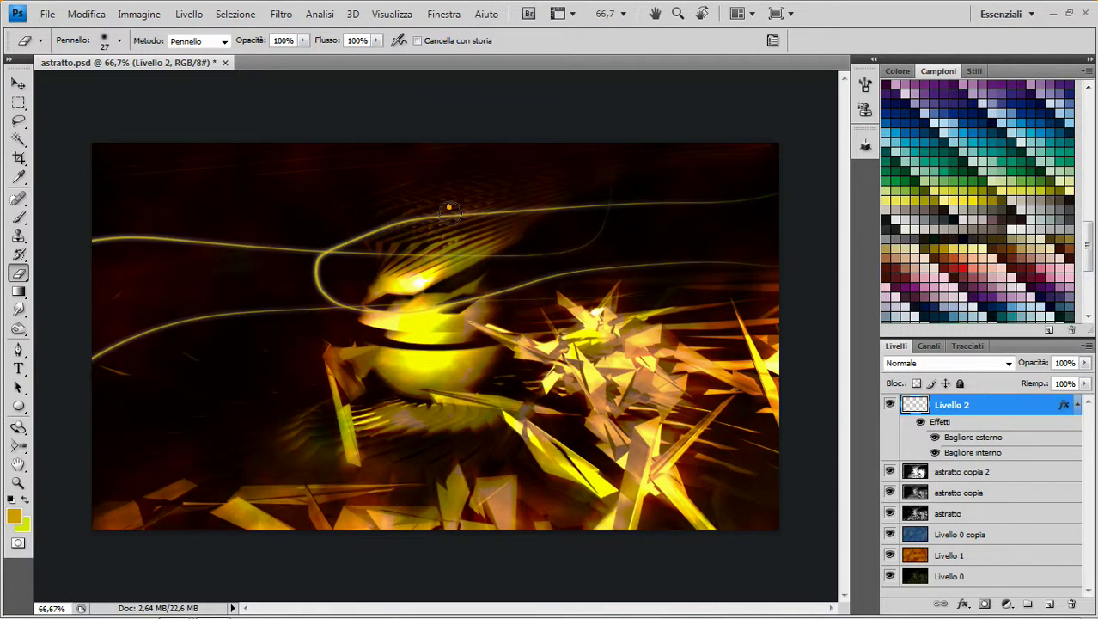
pyautogui.moveTo(485, 209); pyautogui.dragTo(550, 205)
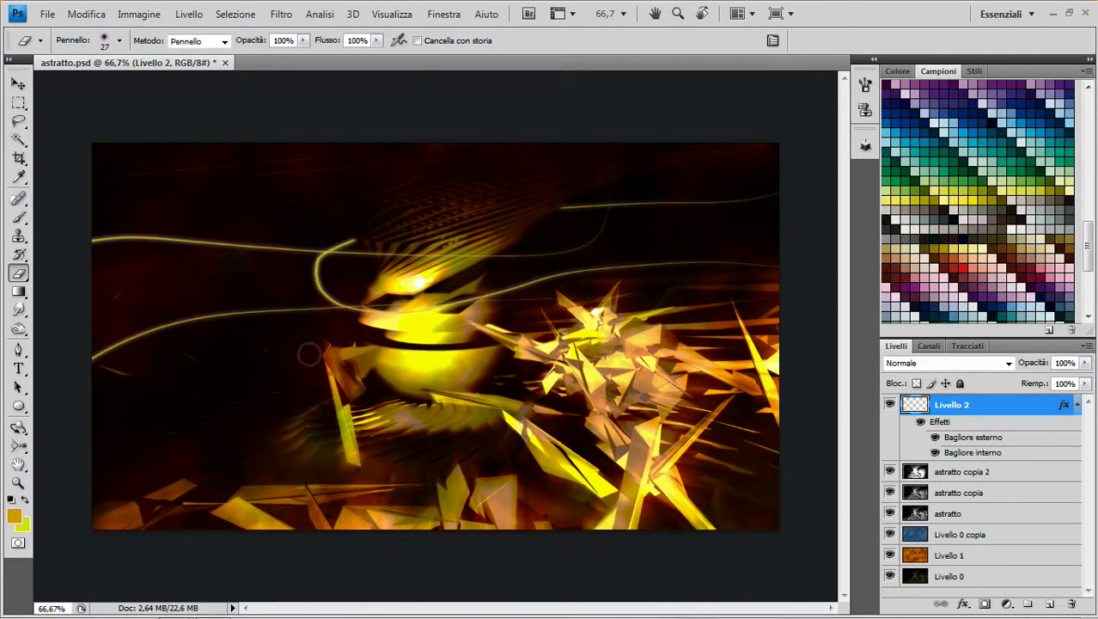
# - Collapse Livello 2's effects, then show and select the astratto copia 2 layer
pyautogui.click(1074, 407)
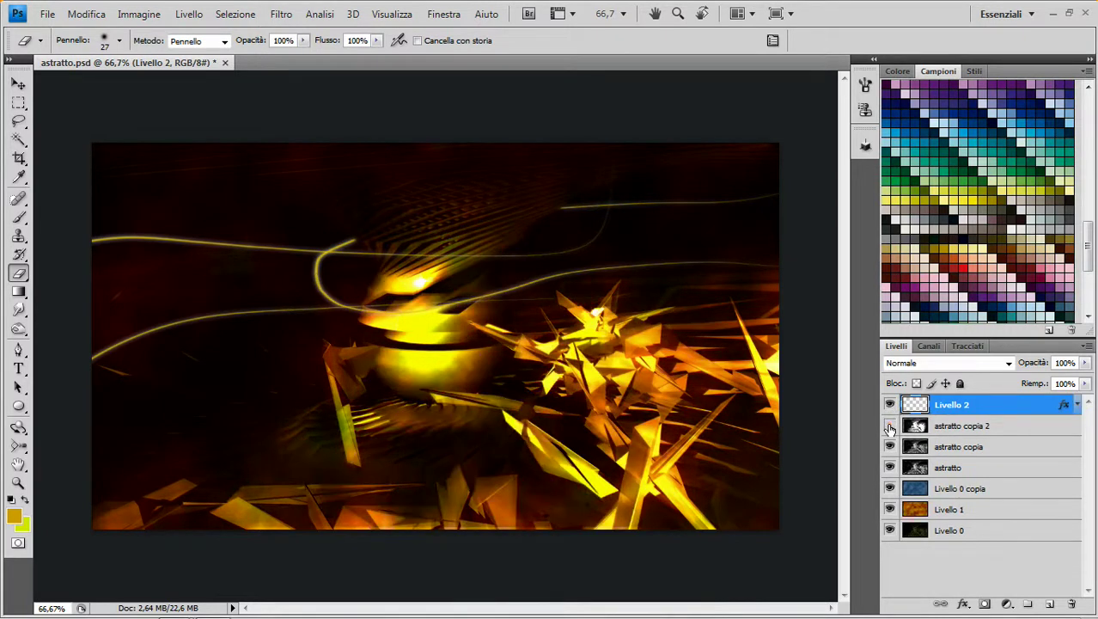
pyautogui.click(889, 426)
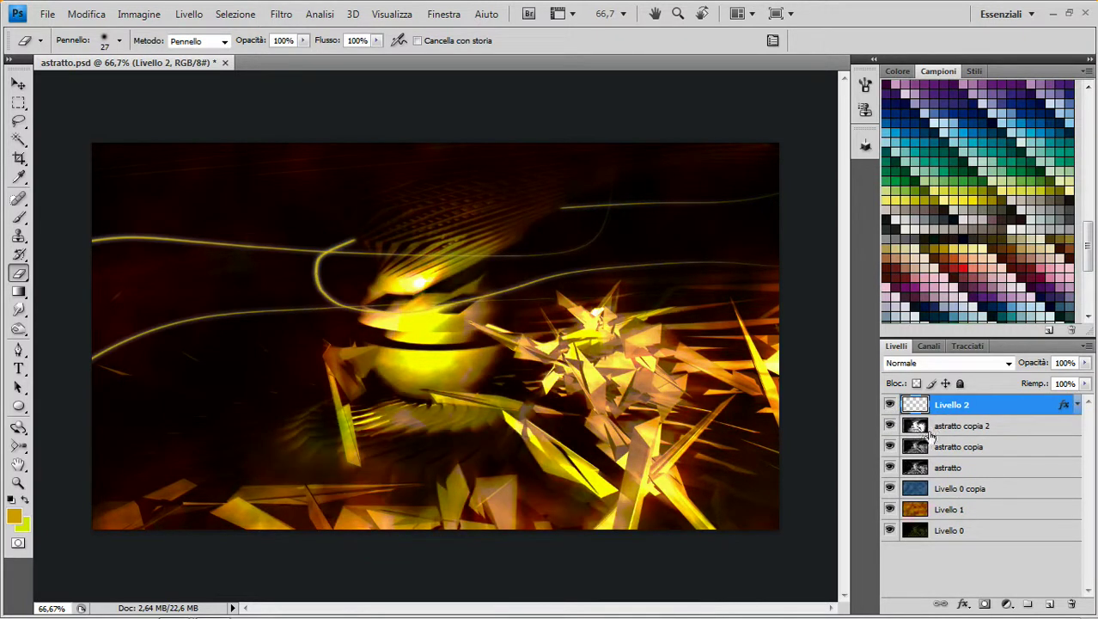
pyautogui.click(1013, 428)
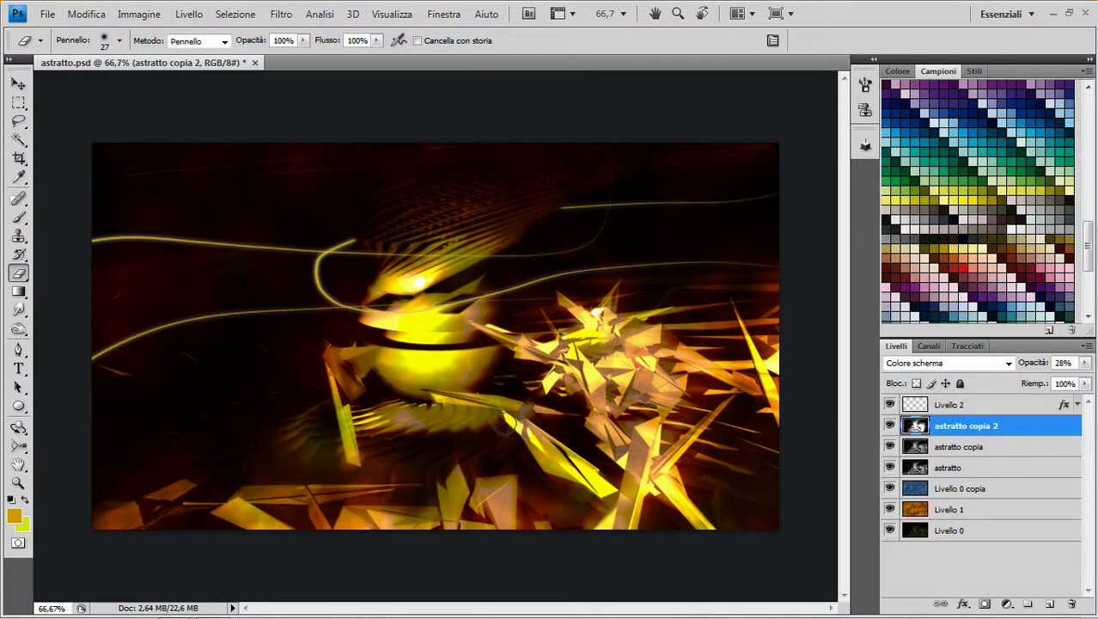
# - Erase scattered patches around the golden bowl with the 59 px scatter brush at 104 px
pyautogui.rightClick(464, 391)
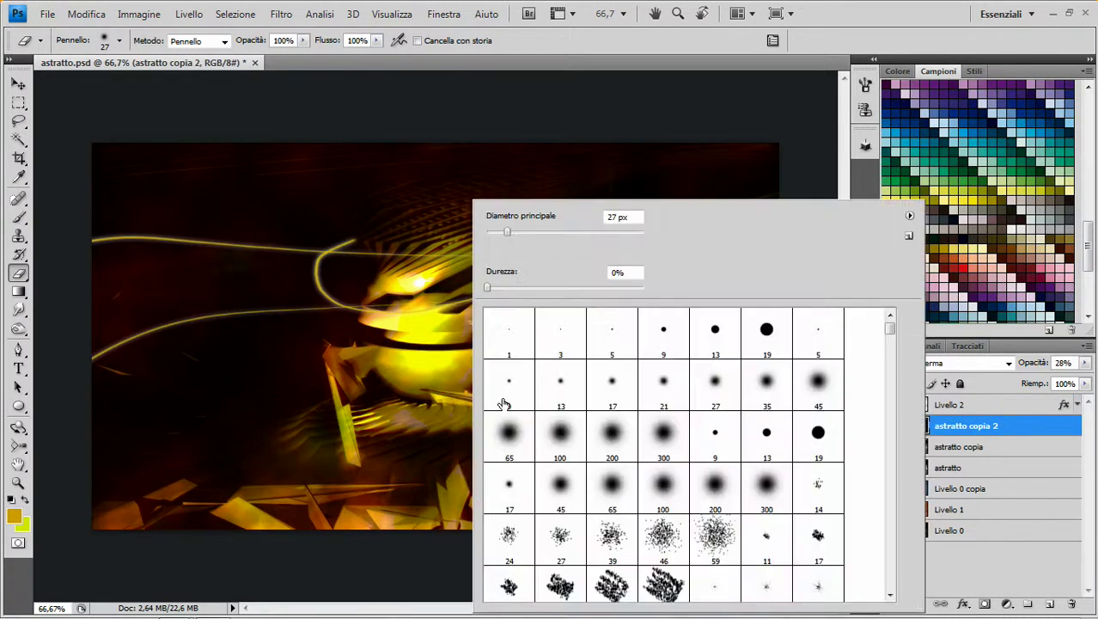
pyautogui.click(703, 538)
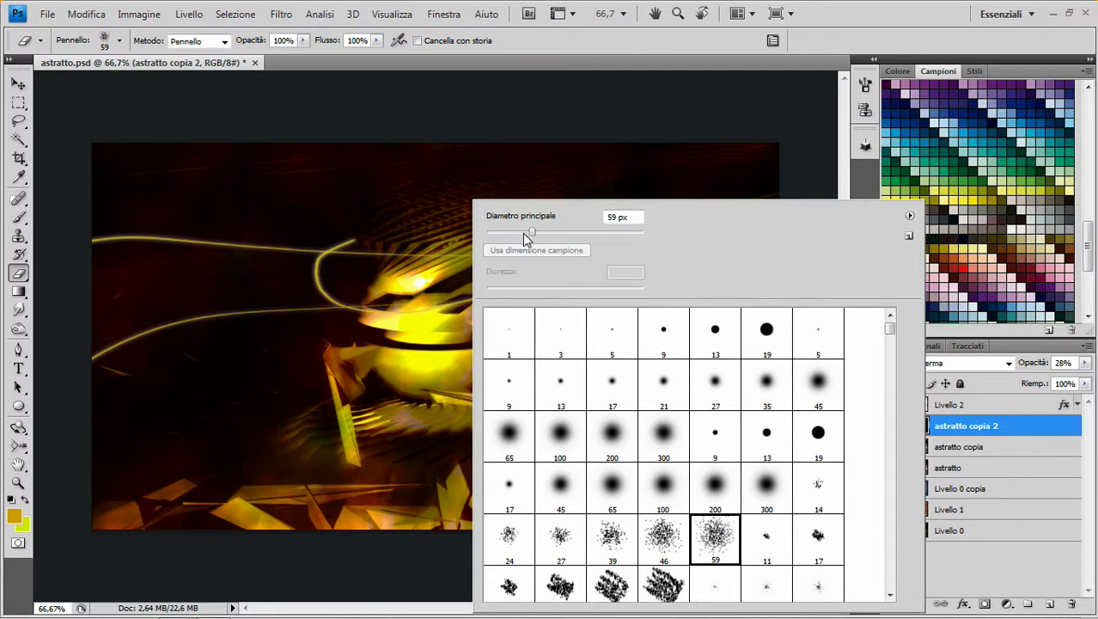
pyautogui.moveTo(532, 237); pyautogui.dragTo(563, 238)
pyautogui.click(665, 97)
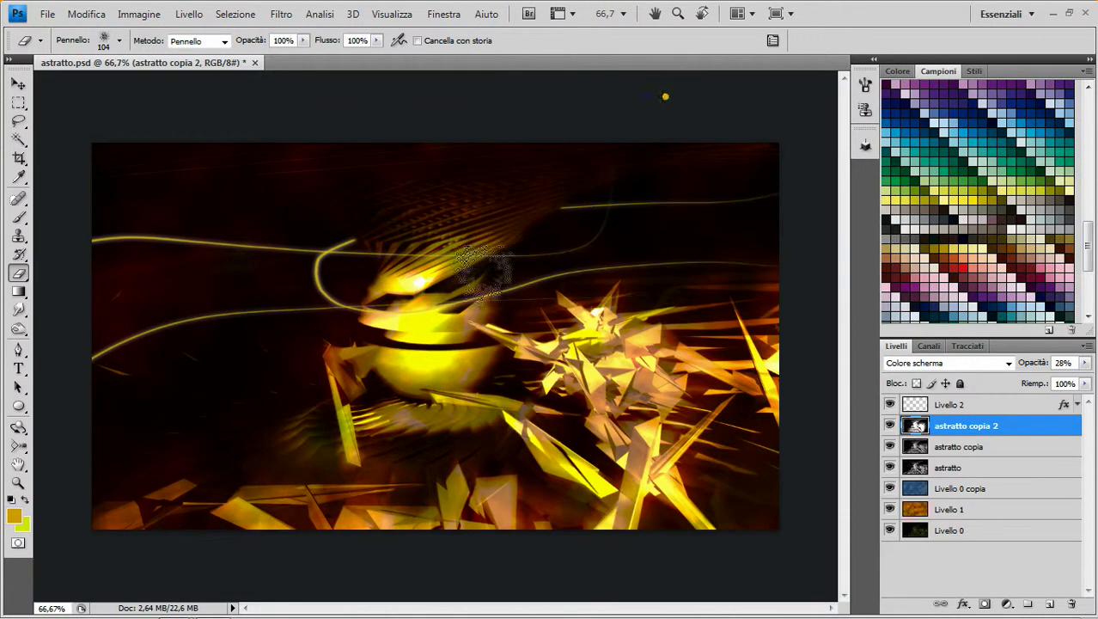
pyautogui.moveTo(439, 384)
pyautogui.mouseDown()
pyautogui.moveTo(490, 388)
pyautogui.moveTo(505, 407)
pyautogui.moveTo(632, 342)
pyautogui.moveTo(687, 403)
pyautogui.moveTo(734, 485)
pyautogui.moveTo(748, 563)
pyautogui.mouseUp()
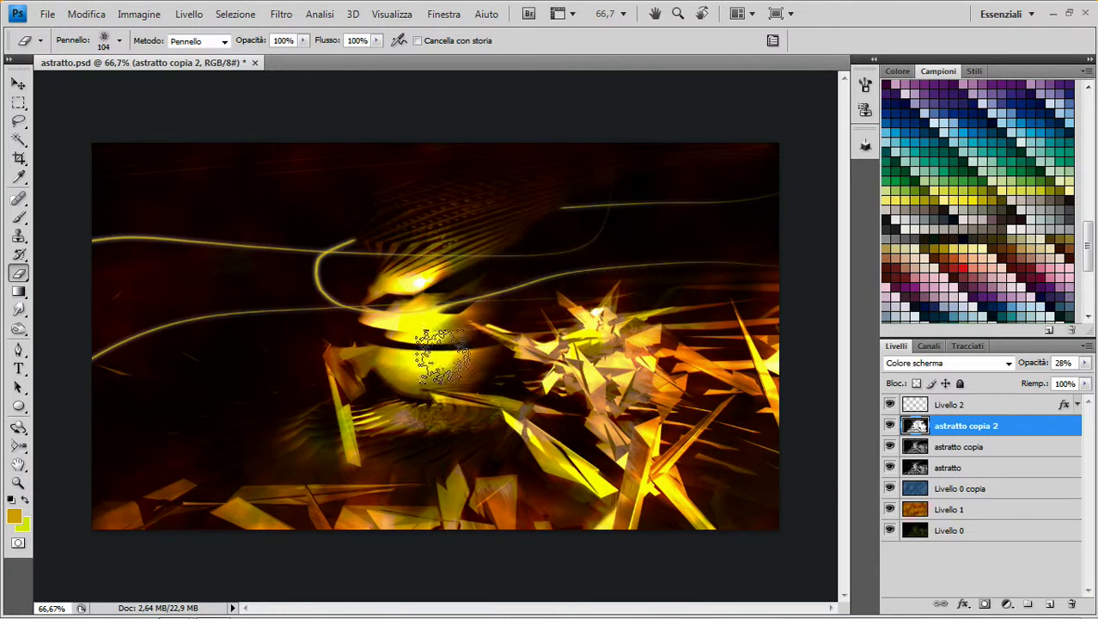
# - Switch the eraser to the 24 px brush for finer erasing on astratto copia 2
pyautogui.rightClick(421, 336)
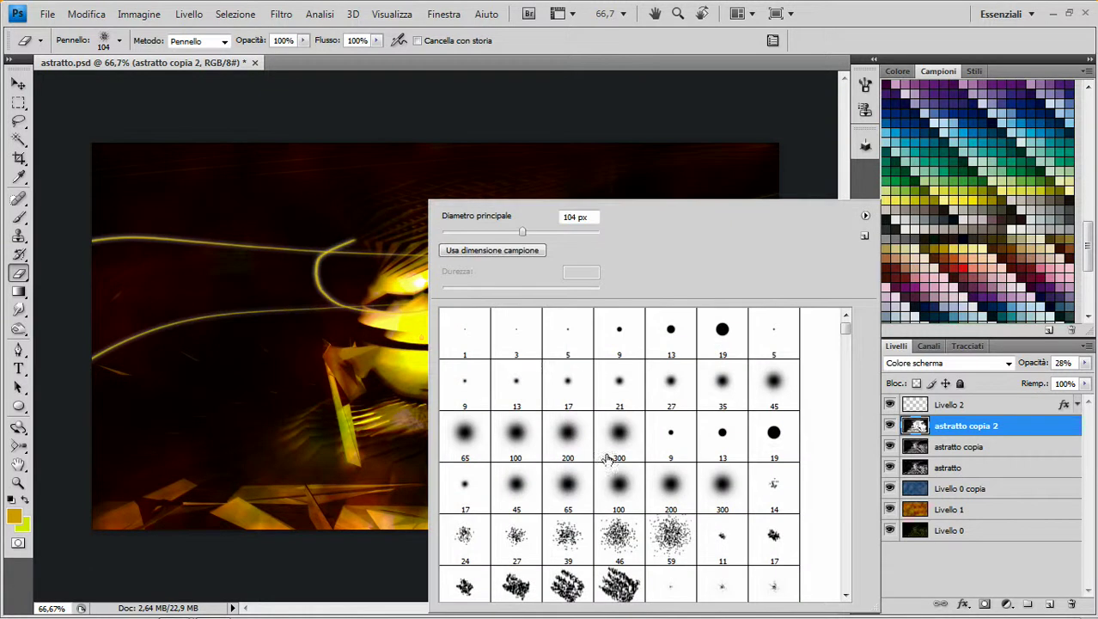
pyautogui.click(464, 535)
pyautogui.click(551, 89)
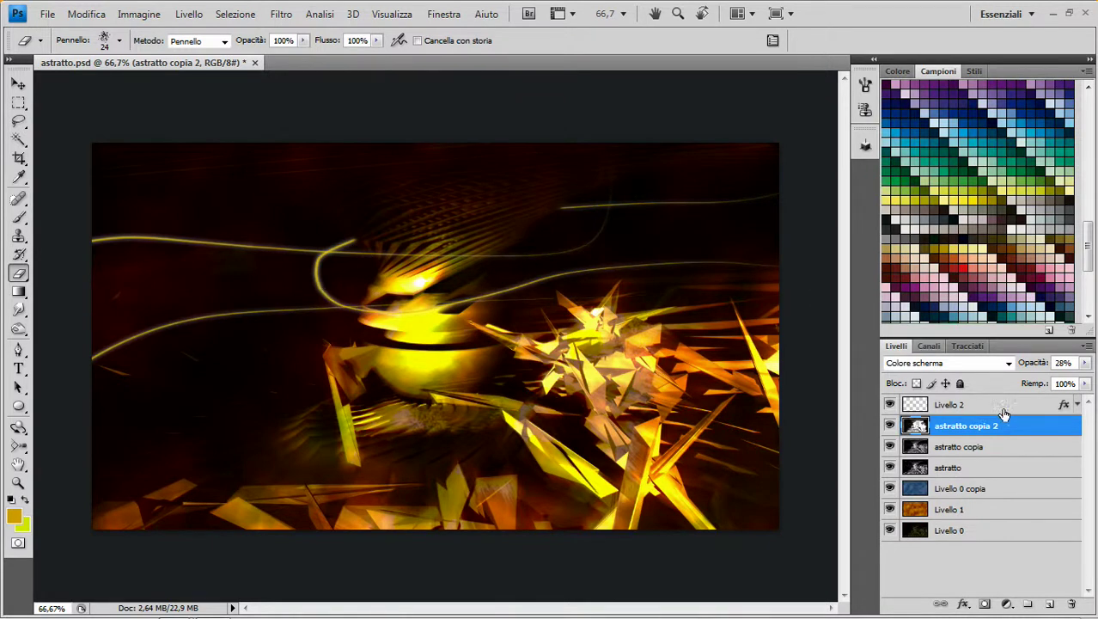
# - Lower Livello 2's opacity to 62% to dim the streaks
pyautogui.click(1002, 409)
pyautogui.click(1084, 363)
pyautogui.moveTo(1084, 381); pyautogui.dragTo(1055, 386)
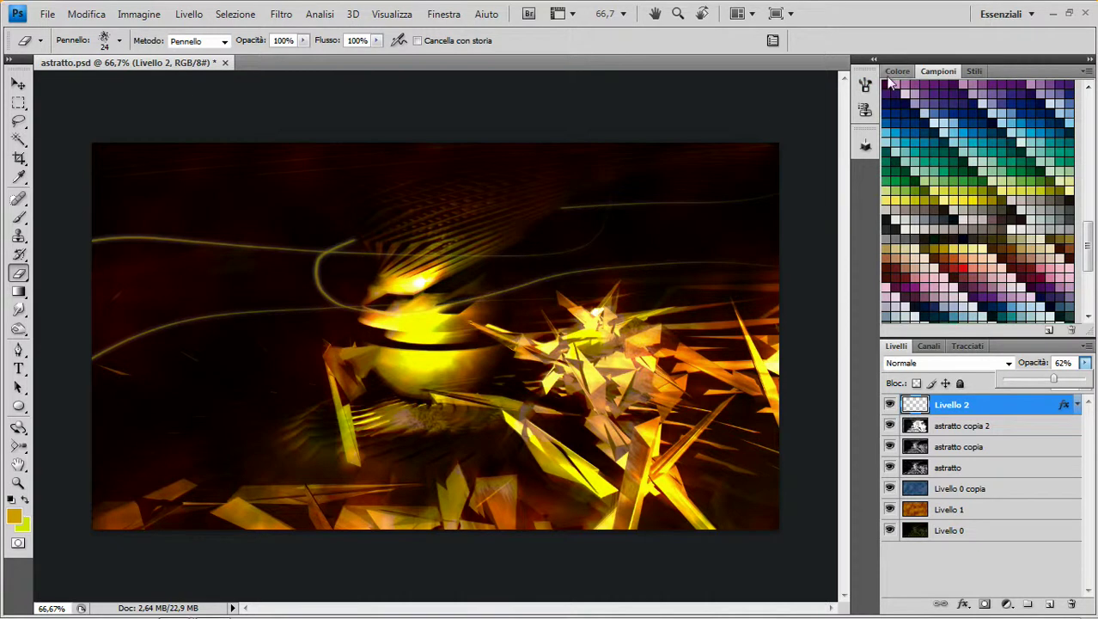
# - Choose the Brush tool and add a new empty layer, Livello 3, above Livello 2
pyautogui.click(18, 218)
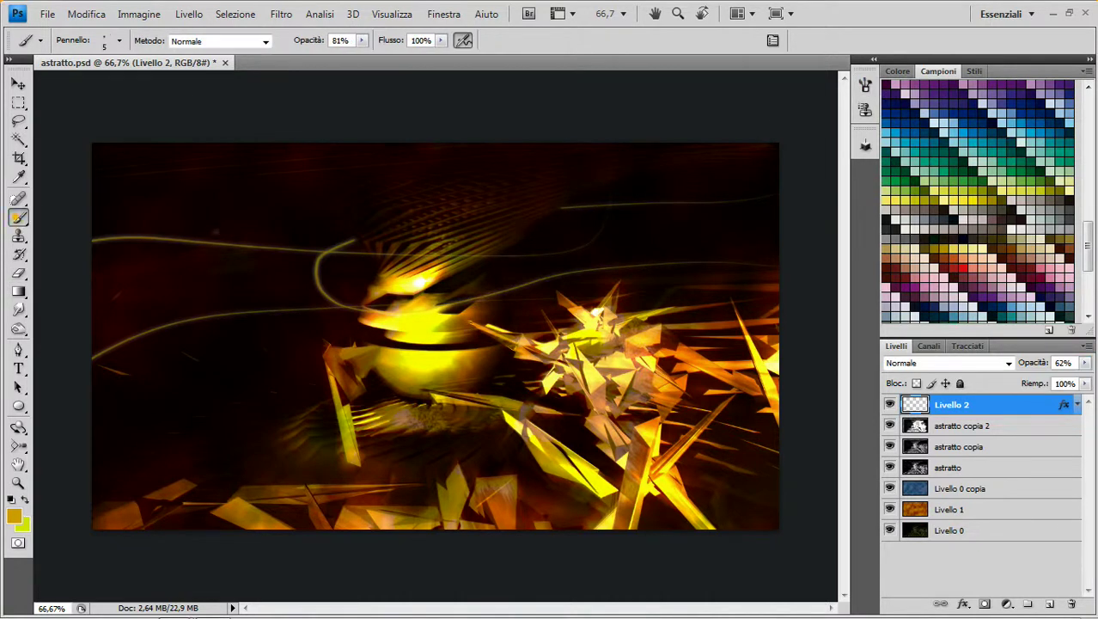
pyautogui.click(1049, 604)
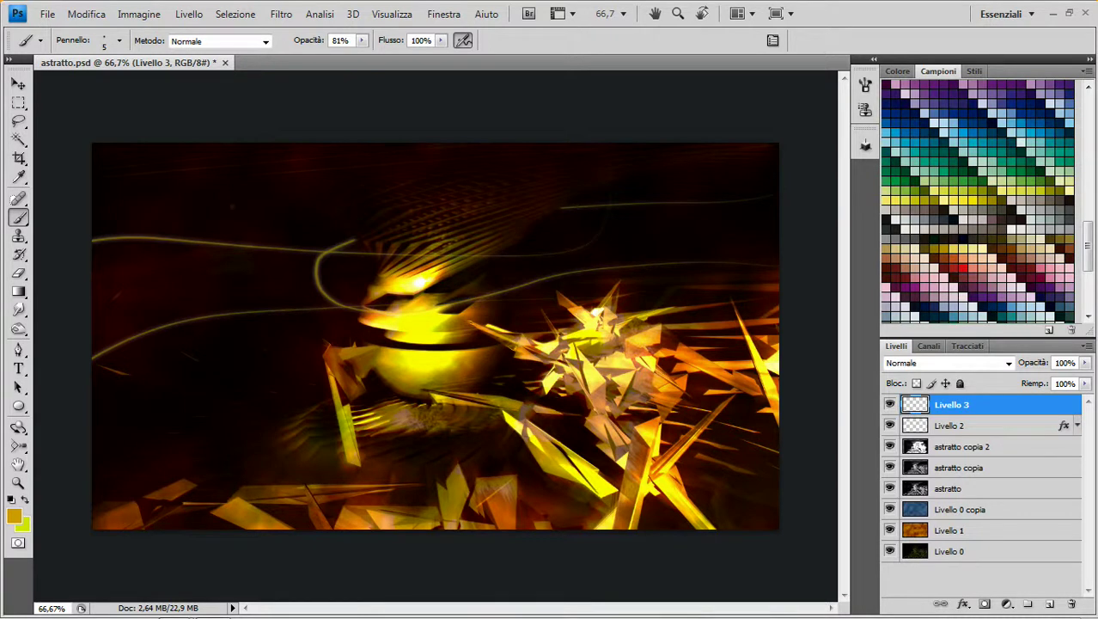
# - Paint small golden dots across the dark background with a 2 px brush at 50% opacity
pyautogui.rightClick(314, 209)
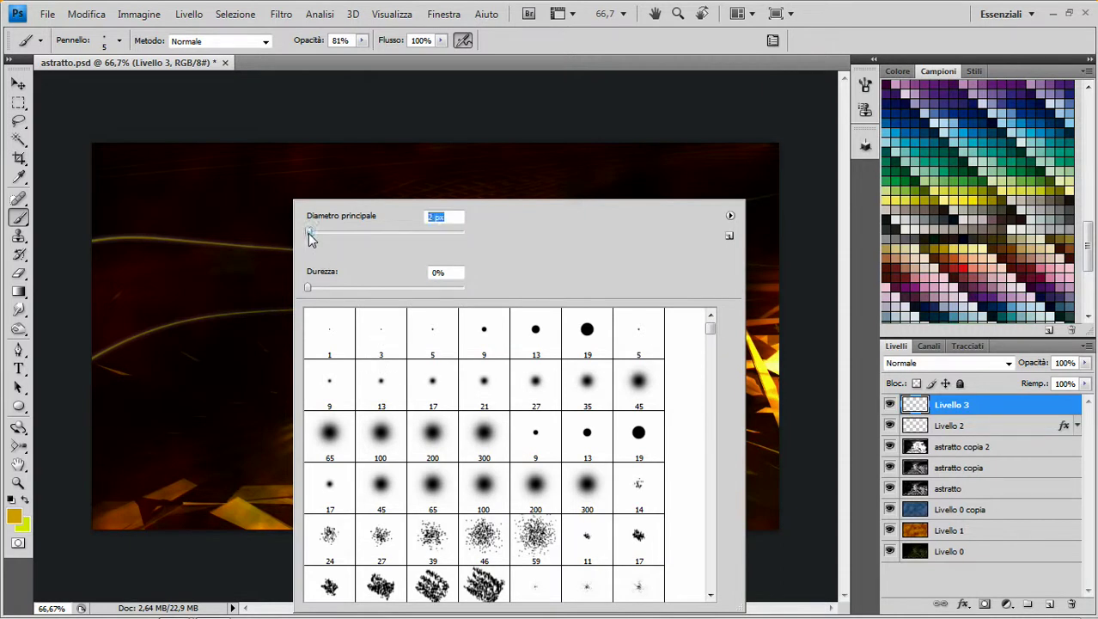
pyautogui.moveTo(310, 238); pyautogui.dragTo(312, 240)
pyautogui.click(550, 120)
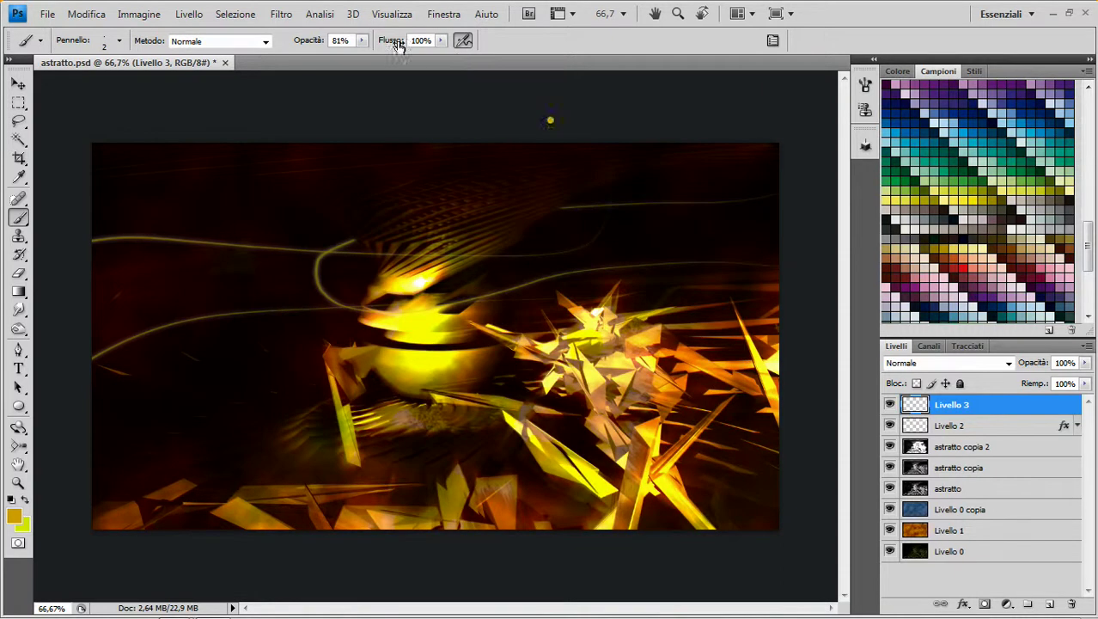
pyautogui.moveTo(362, 41); pyautogui.dragTo(338, 64)
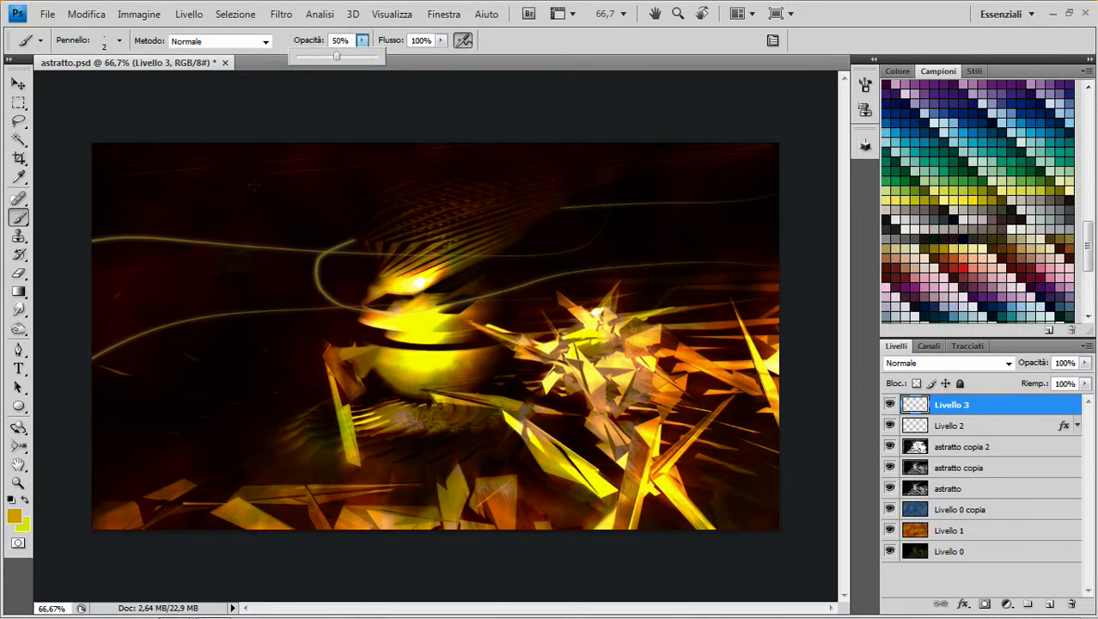
pyautogui.click(245, 198)
pyautogui.click(245, 199)
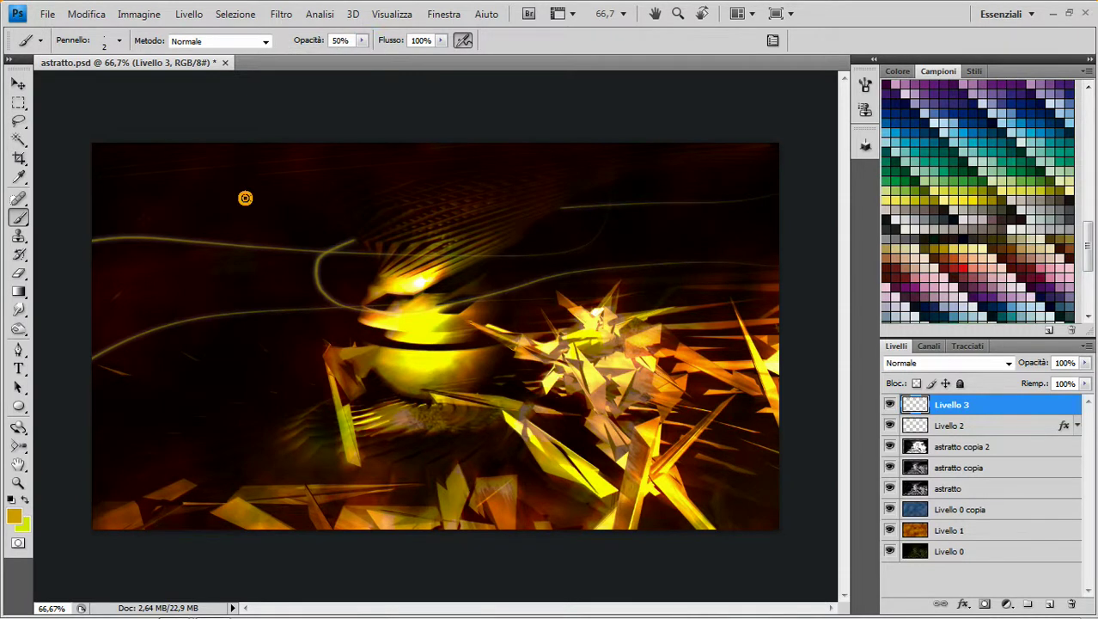
pyautogui.click(142, 217)
pyautogui.click(698, 229)
pyautogui.click(697, 229)
pyautogui.click(214, 381)
# - Switch to the 5 px soft round brush and paint a light dot at top right
pyautogui.rightClick(348, 157)
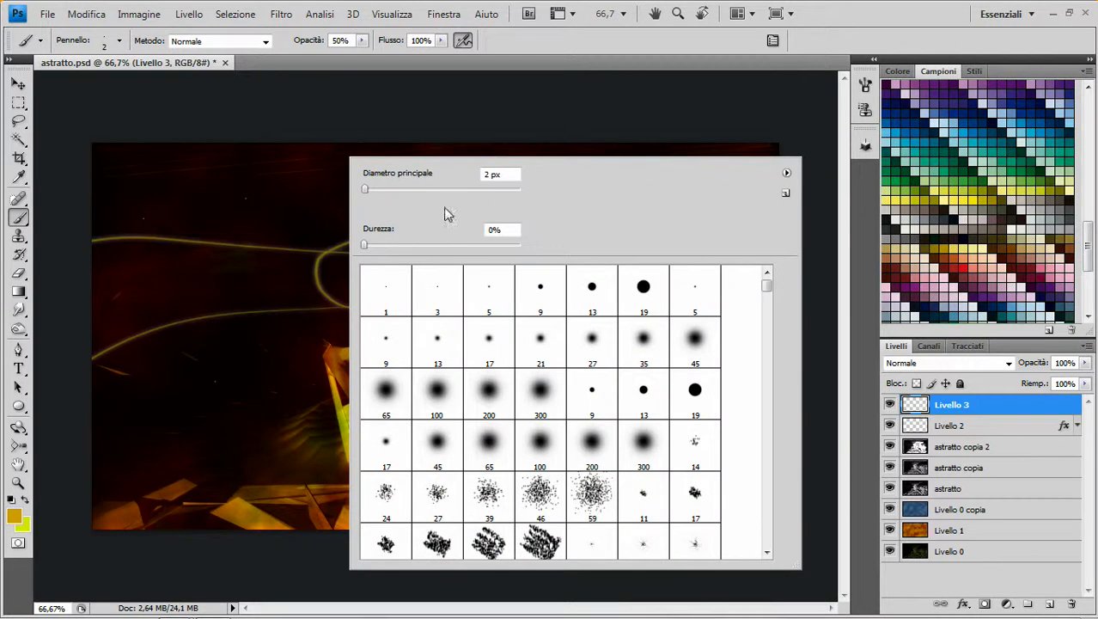
pyautogui.doubleClick(688, 299)
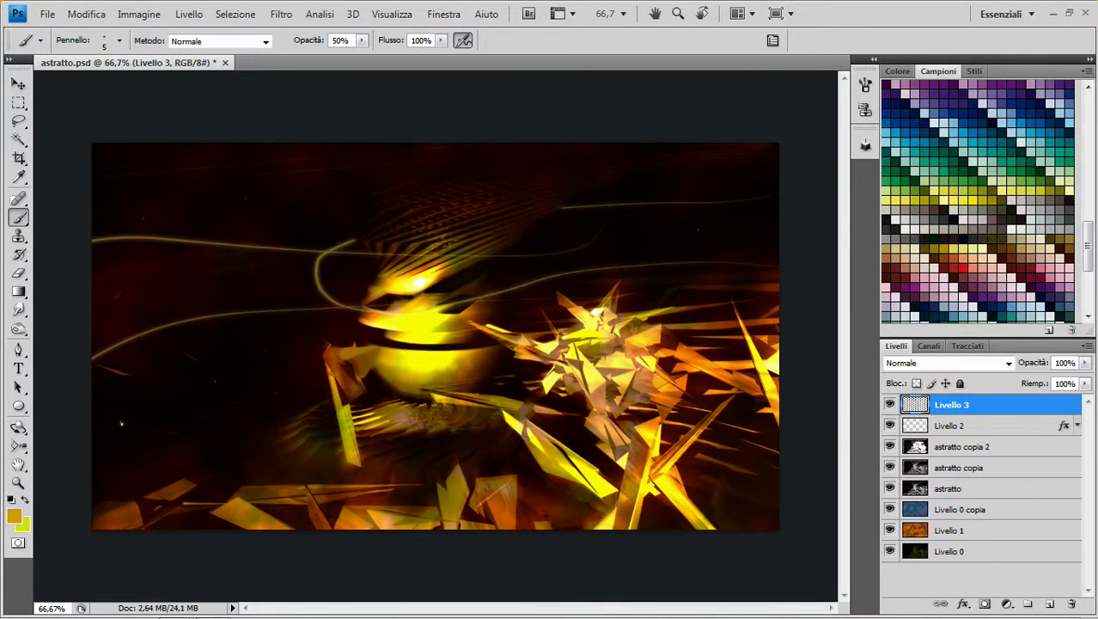
pyautogui.click(750, 158)
# - Stamp two thin golden rings using the ring brush preset at 50 px
pyautogui.rightClick(408, 199)
pyautogui.scroll(-2, 824, 547)
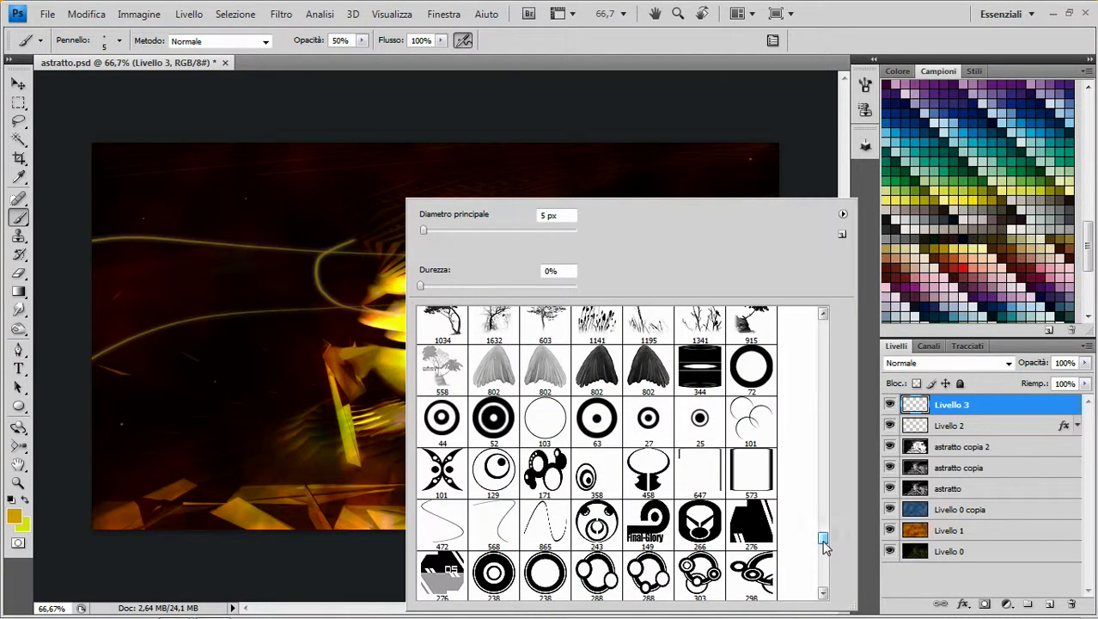
pyautogui.click(545, 417)
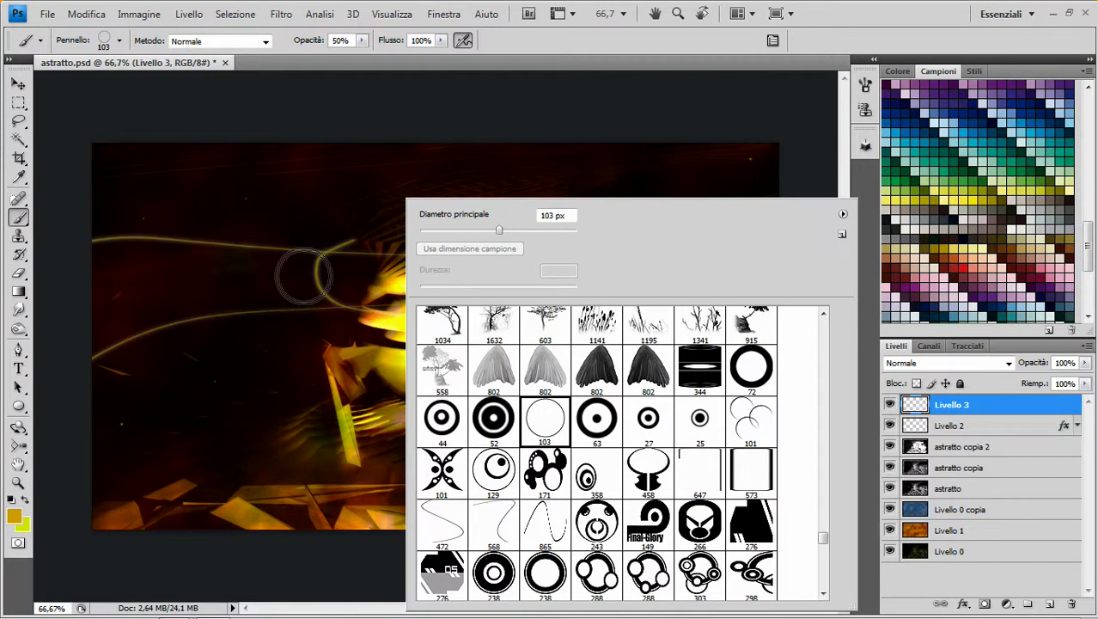
pyautogui.moveTo(504, 236); pyautogui.dragTo(441, 236)
pyautogui.click(244, 198)
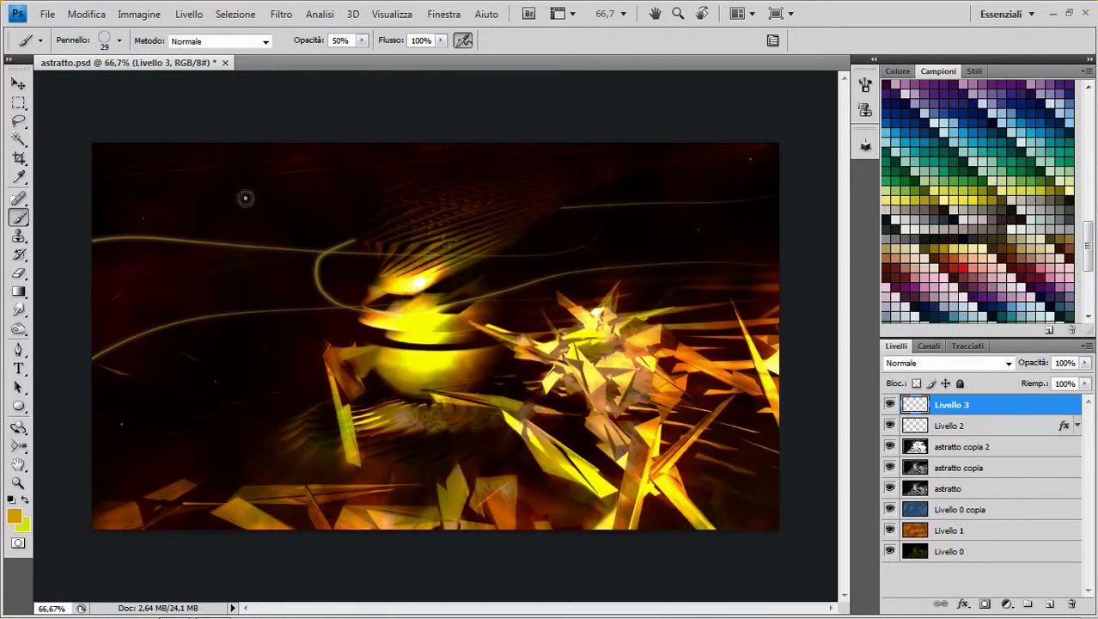
pyautogui.rightClick(133, 409)
pyautogui.moveTo(176, 234); pyautogui.dragTo(183, 235)
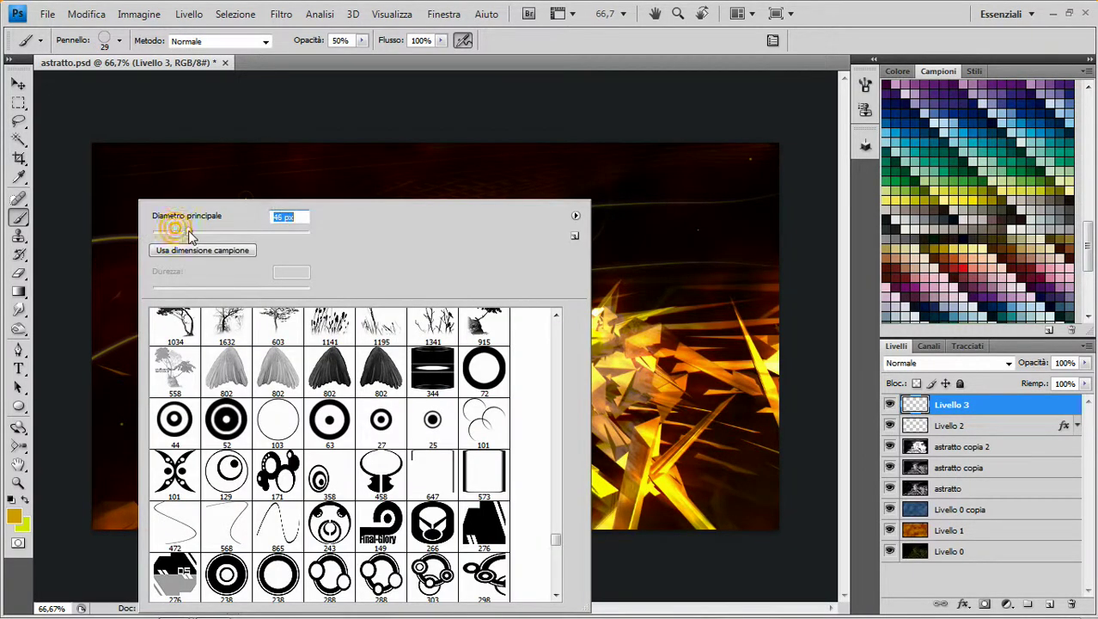
pyautogui.click(80, 333)
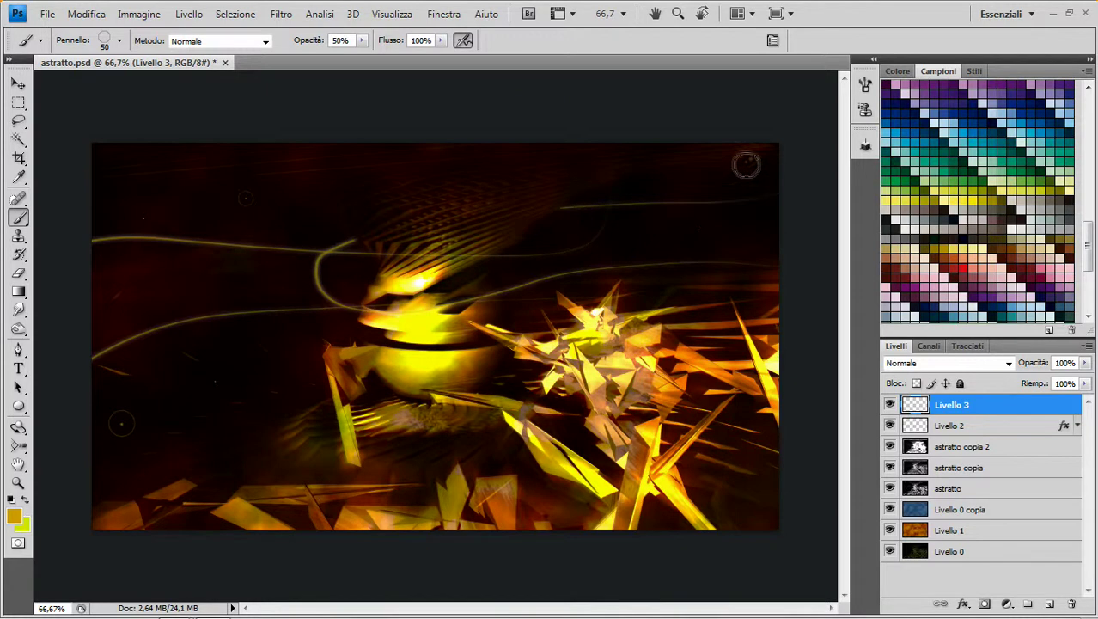
pyautogui.click(750, 159)
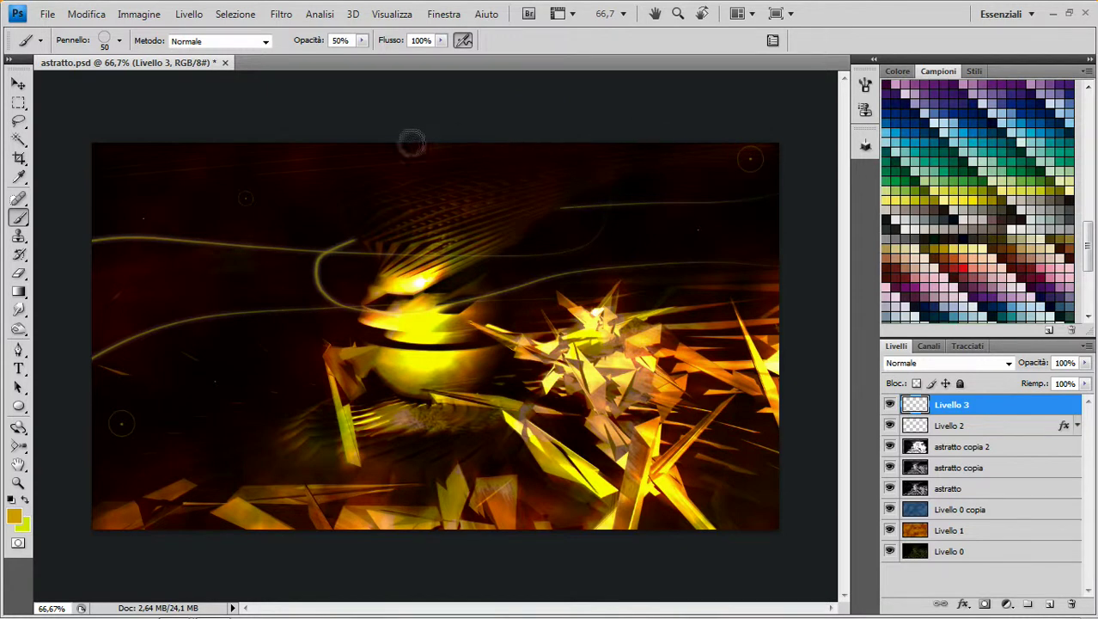
pyautogui.click(245, 198)
# - Add faint glows at lower left and top right with a 27 px soft brush at 13% opacity
pyautogui.rightClick(359, 204)
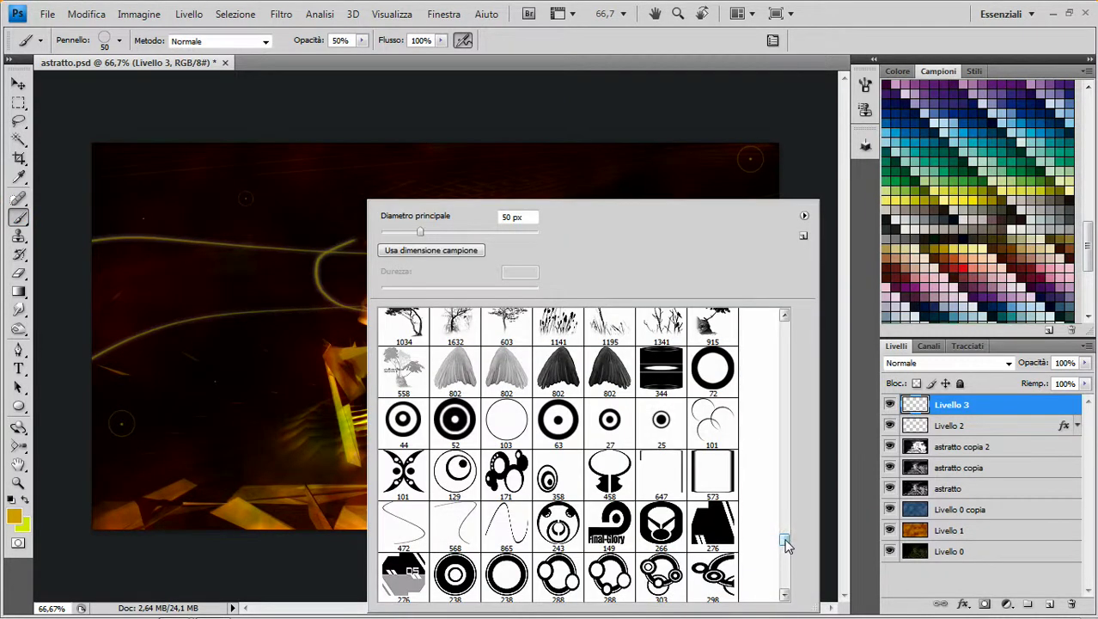
pyautogui.moveTo(787, 543); pyautogui.dragTo(785, 327)
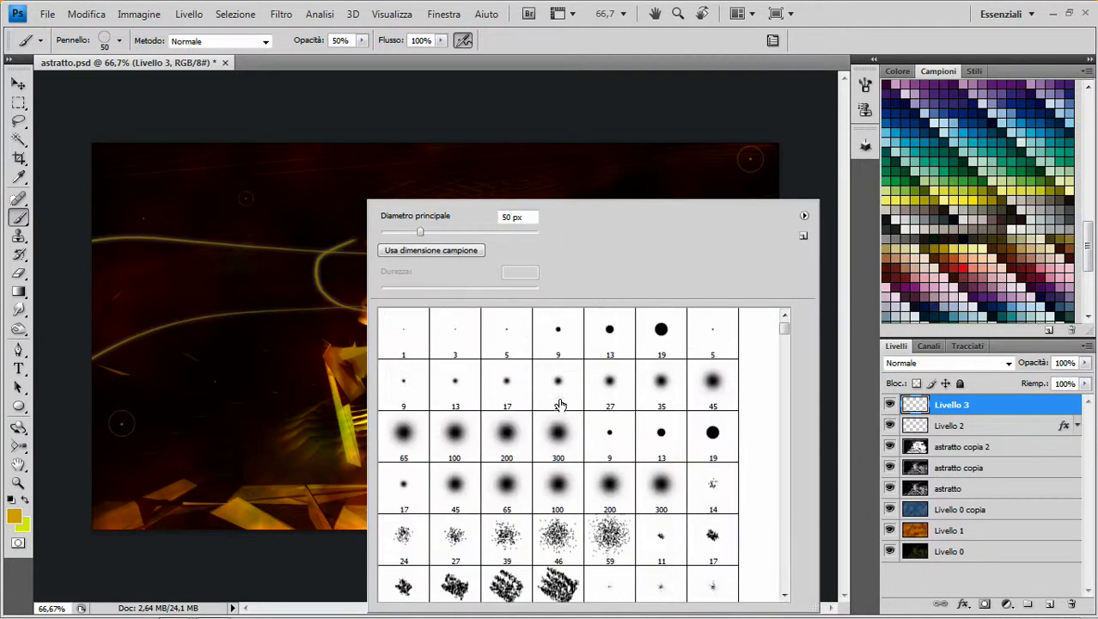
pyautogui.click(612, 388)
pyautogui.click(359, 107)
pyautogui.moveTo(363, 40); pyautogui.dragTo(334, 64)
pyautogui.click(122, 423)
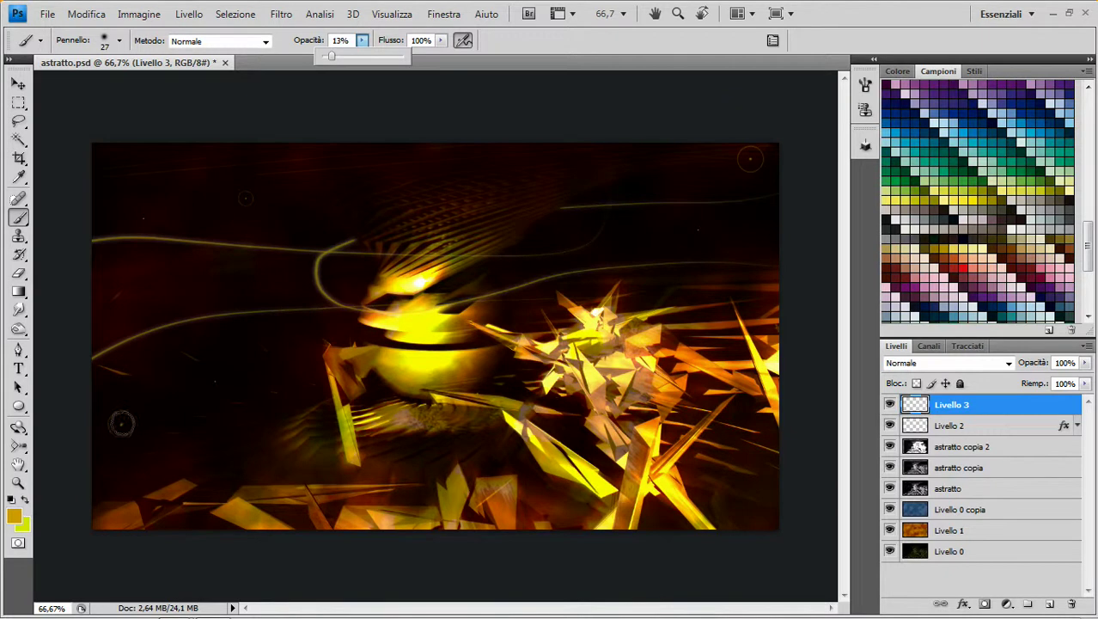
pyautogui.click(123, 422)
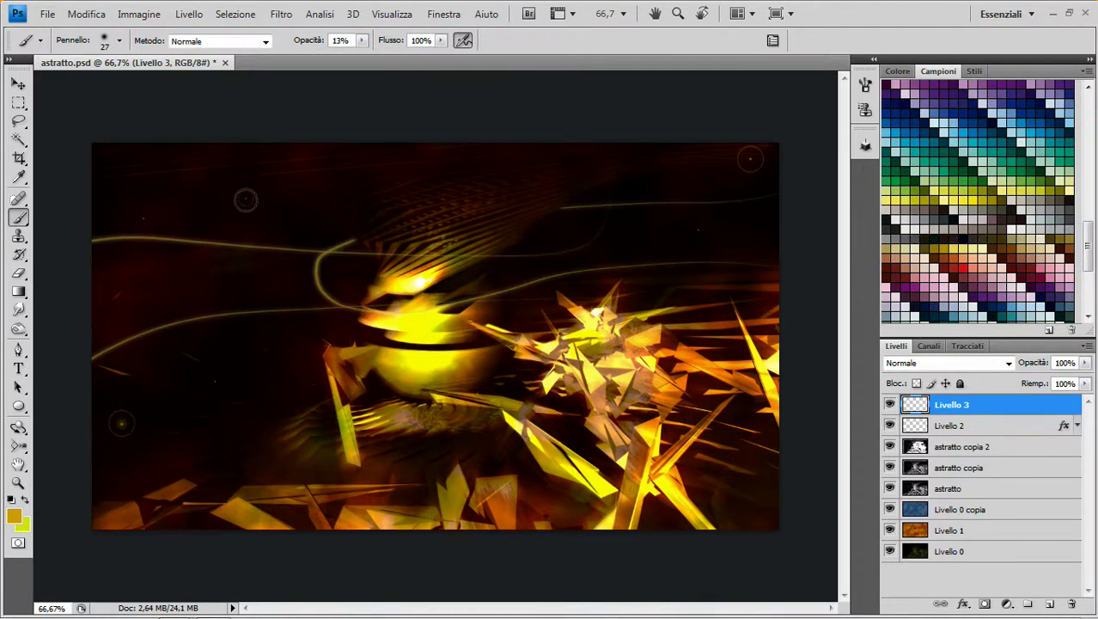
pyautogui.click(746, 158)
pyautogui.click(750, 158)
# - Paint tiny dots near the top-right flare with a 6 px brush
pyautogui.rightClick(467, 215)
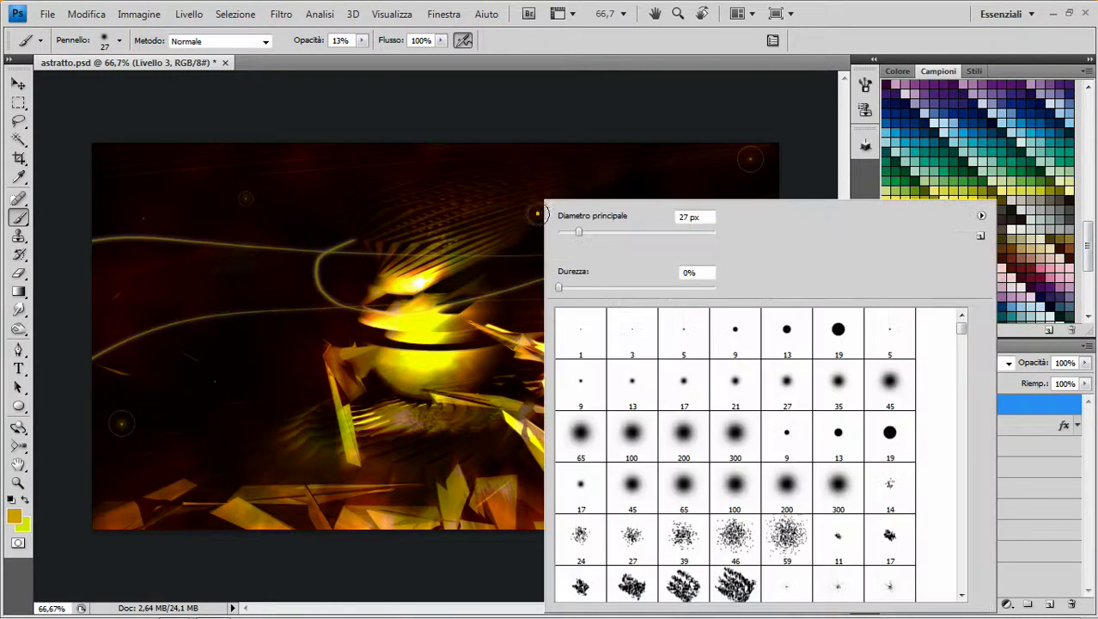
pyautogui.moveTo(582, 237); pyautogui.dragTo(562, 233)
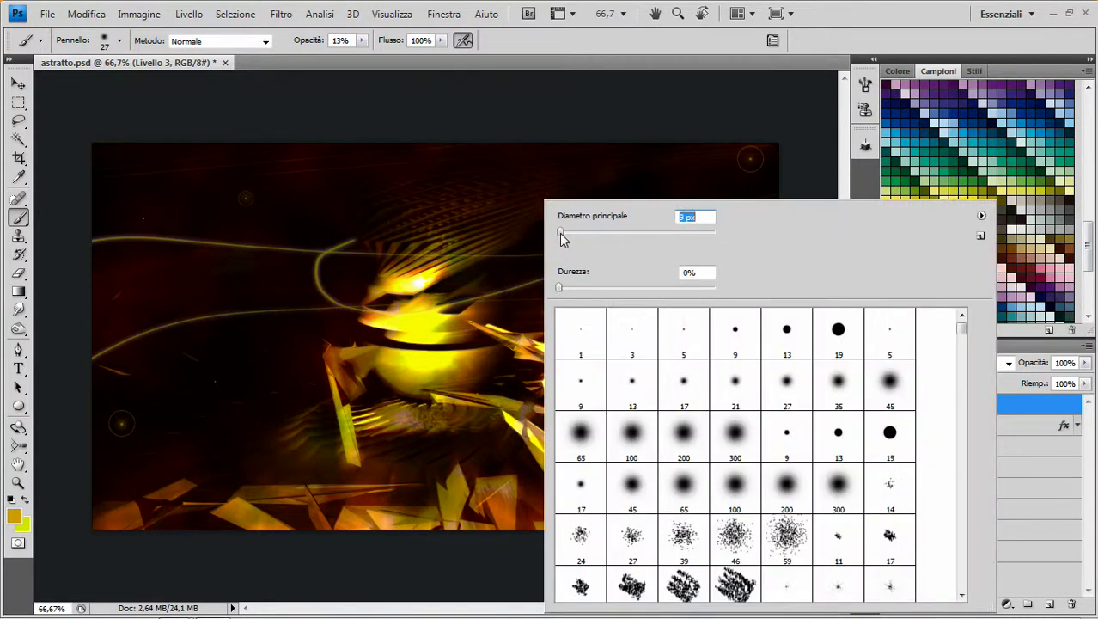
pyautogui.click(586, 130)
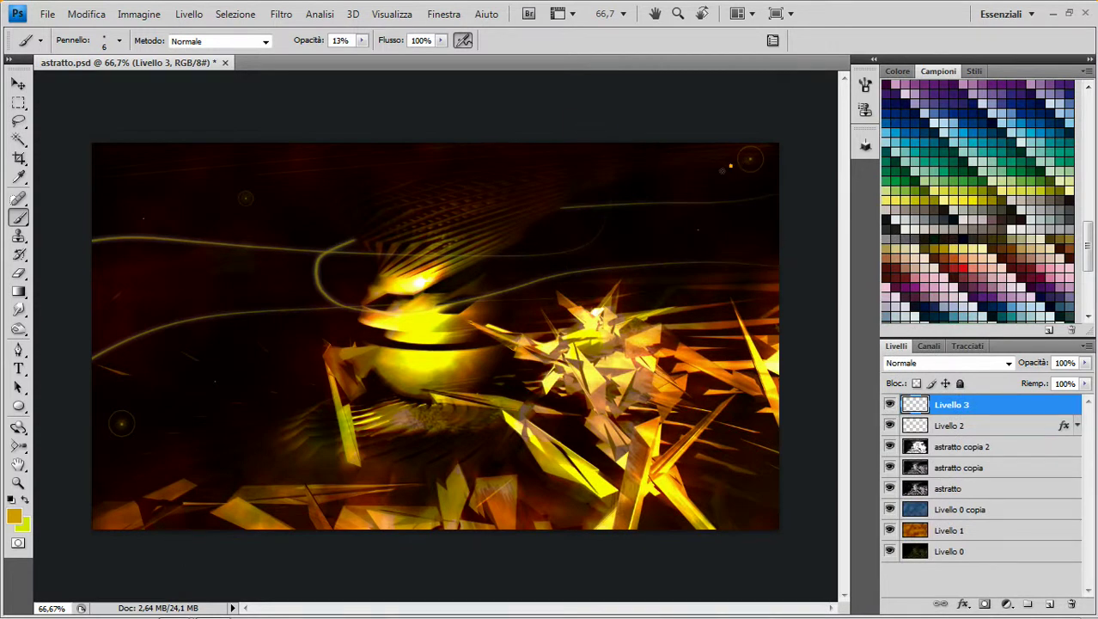
pyautogui.moveTo(740, 168); pyautogui.dragTo(709, 169)
# - Smear the top-right flare into a softer glow with a 14 px Smudge brush
pyautogui.click(19, 310)
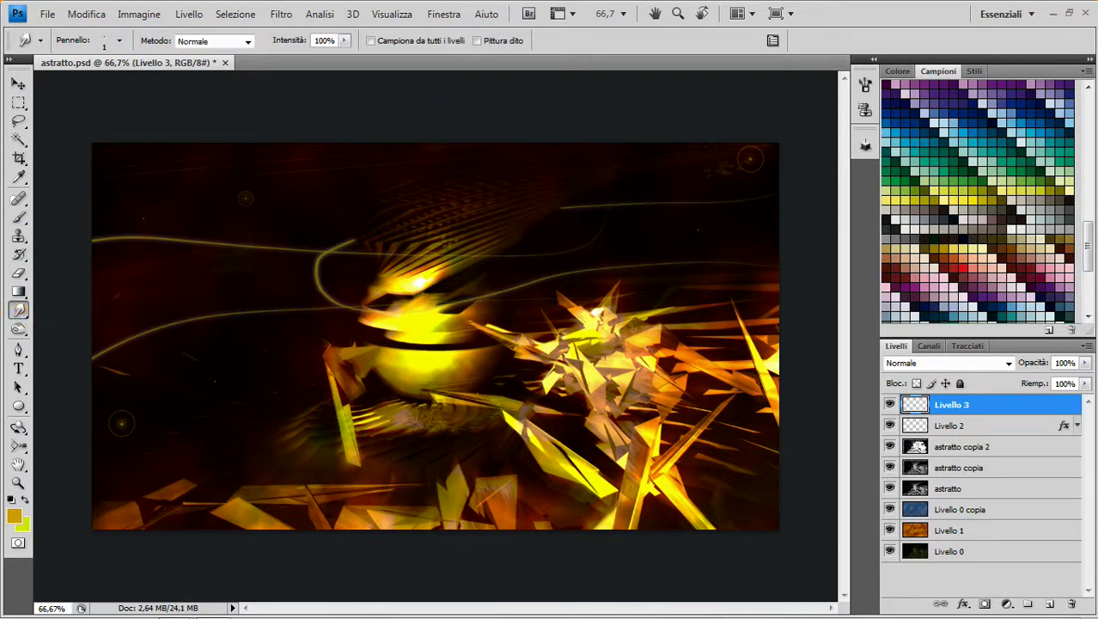
pyautogui.rightClick(726, 163)
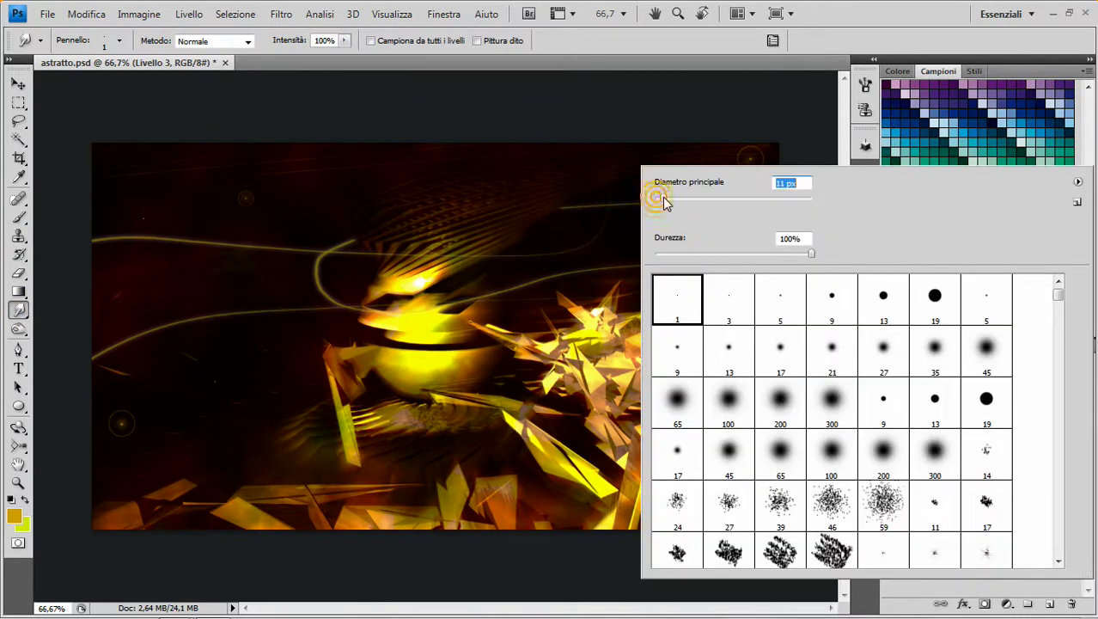
pyautogui.moveTo(657, 201); pyautogui.dragTo(670, 201)
pyautogui.press('Return')
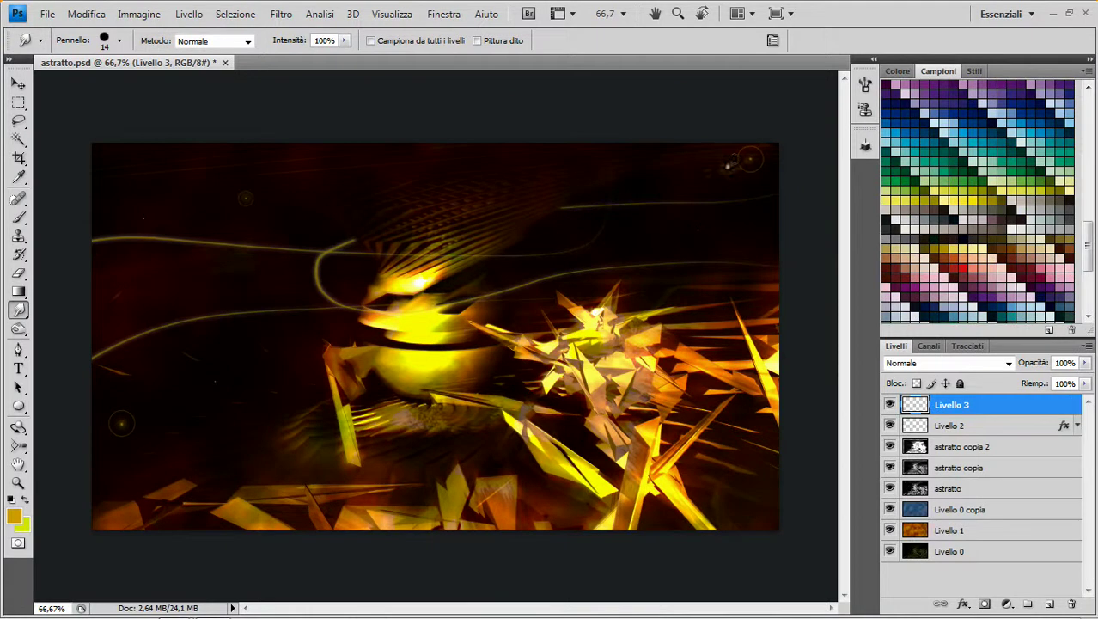
pyautogui.click(723, 168)
pyautogui.moveTo(708, 180)
pyautogui.mouseDown()
pyautogui.moveTo(679, 191)
pyautogui.moveTo(730, 186)
pyautogui.mouseUp()
# - Select the astratto copia layer and set the Dodge tool to highlights (Luci)
pyautogui.click(956, 468)
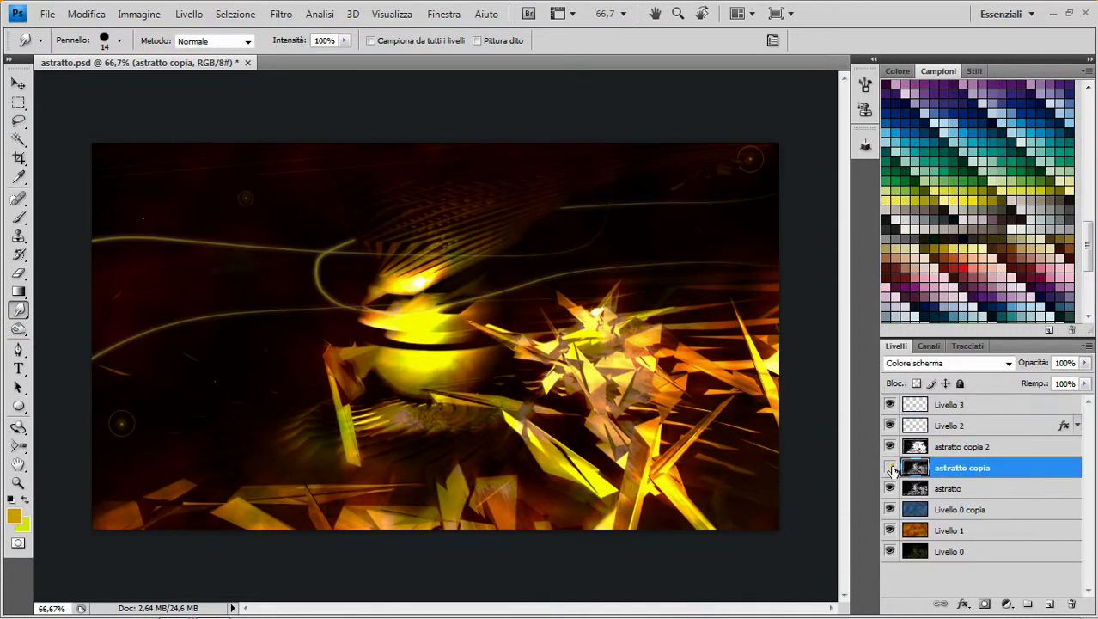
pyautogui.click(890, 468)
pyautogui.click(890, 468)
pyautogui.click(19, 330)
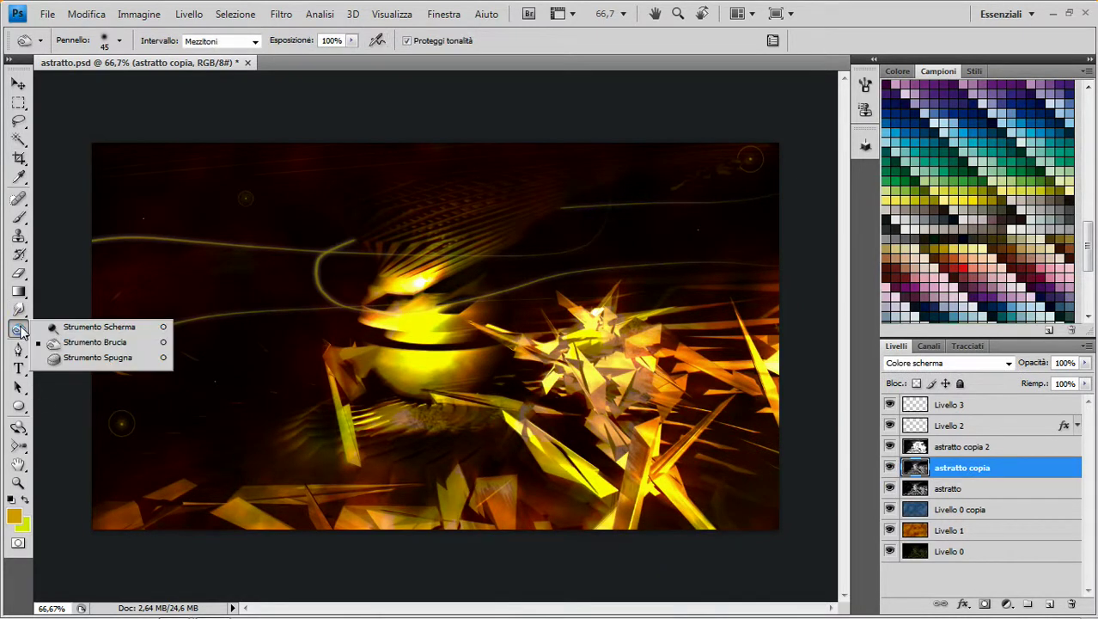
pyautogui.click(76, 343)
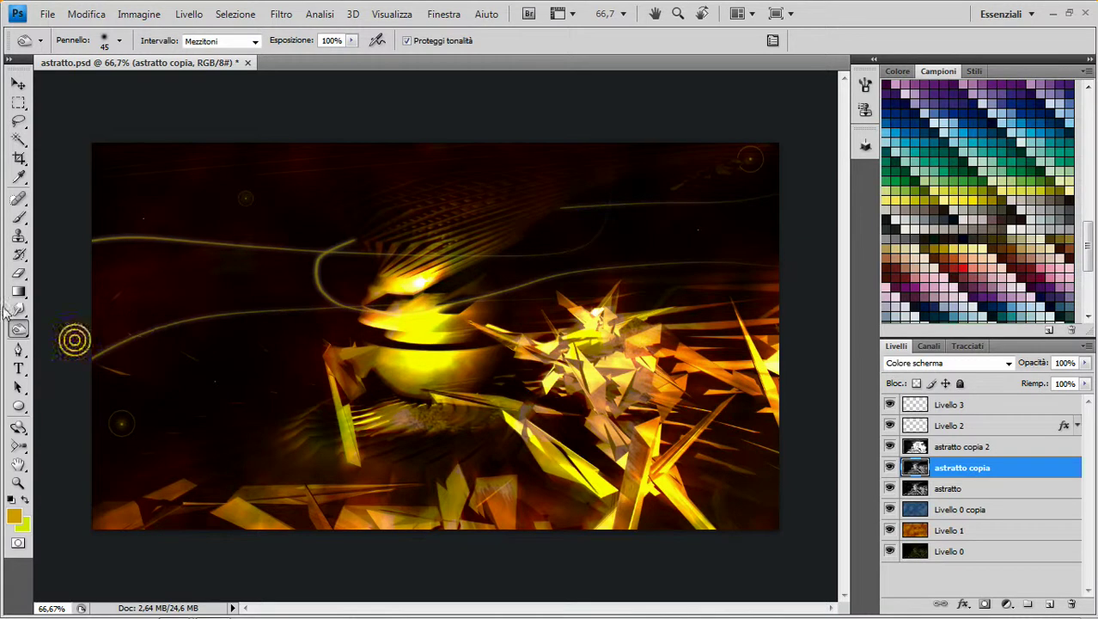
pyautogui.hotkey('alt', 'shift', 'h')
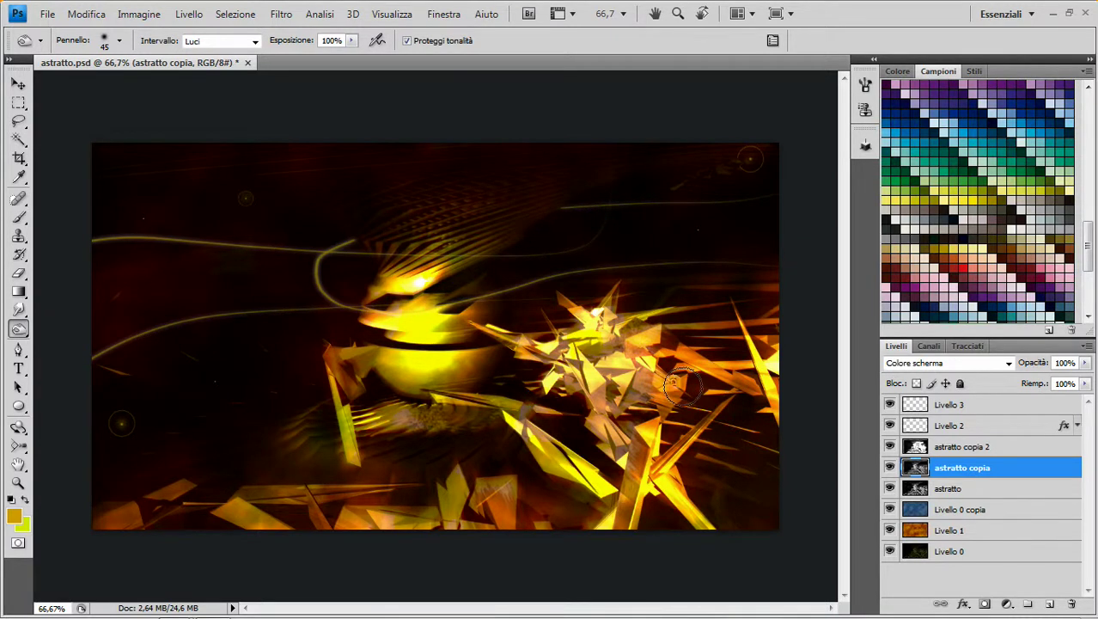
# - Dodge the golden bowl's edge highlights brighter with a 45 px soft brush
pyautogui.rightClick(692, 396)
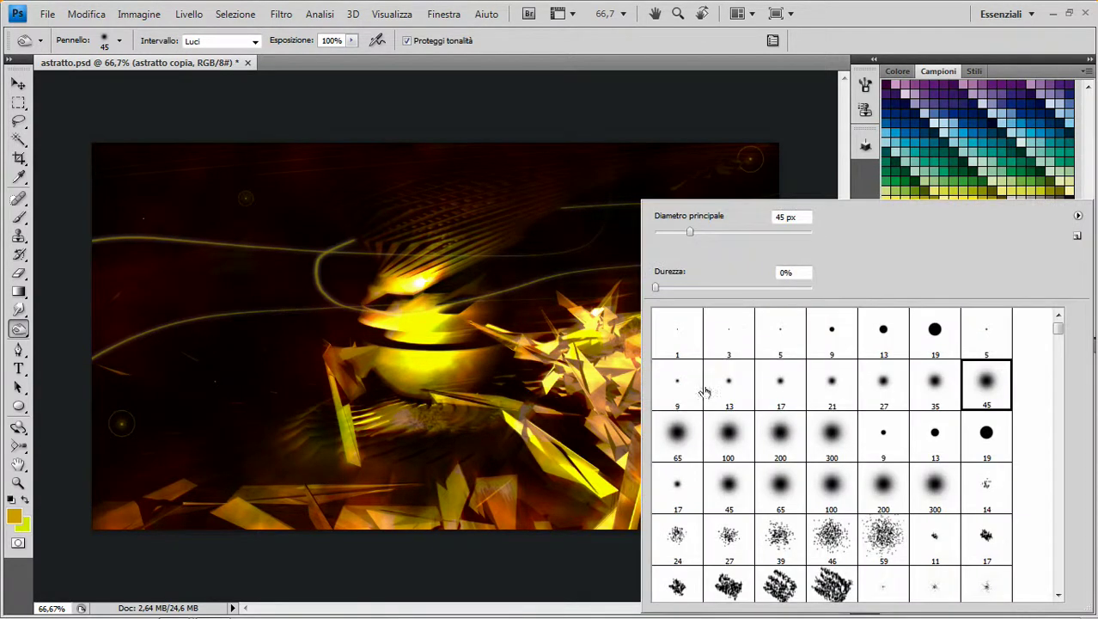
pyautogui.click(806, 110)
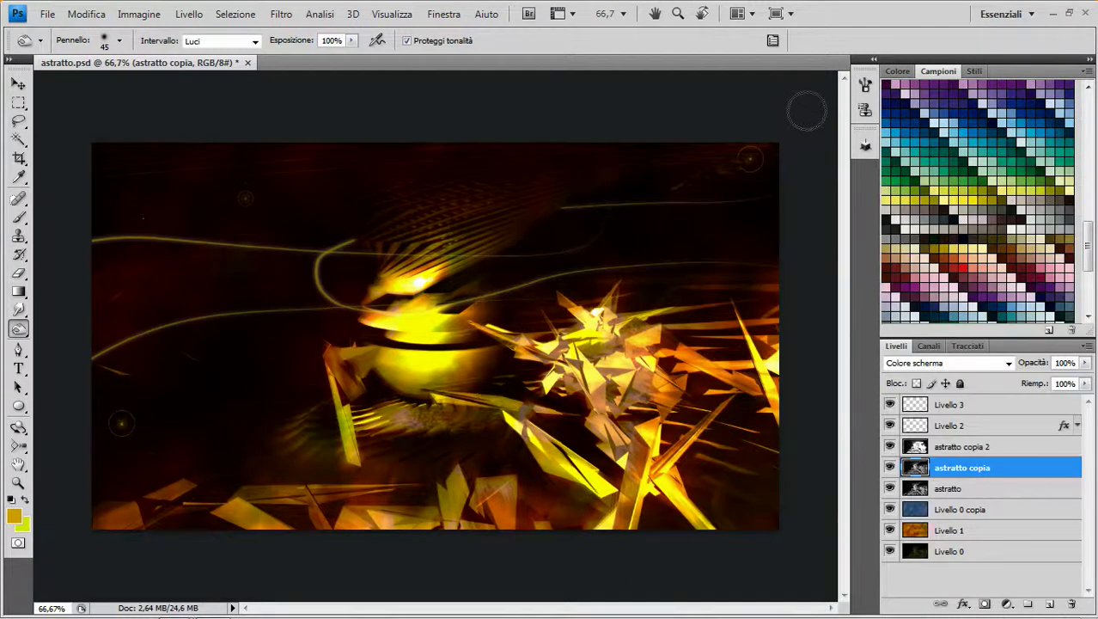
pyautogui.hotkey('ctrl', '+')
pyautogui.hotkey('ctrl', '+')
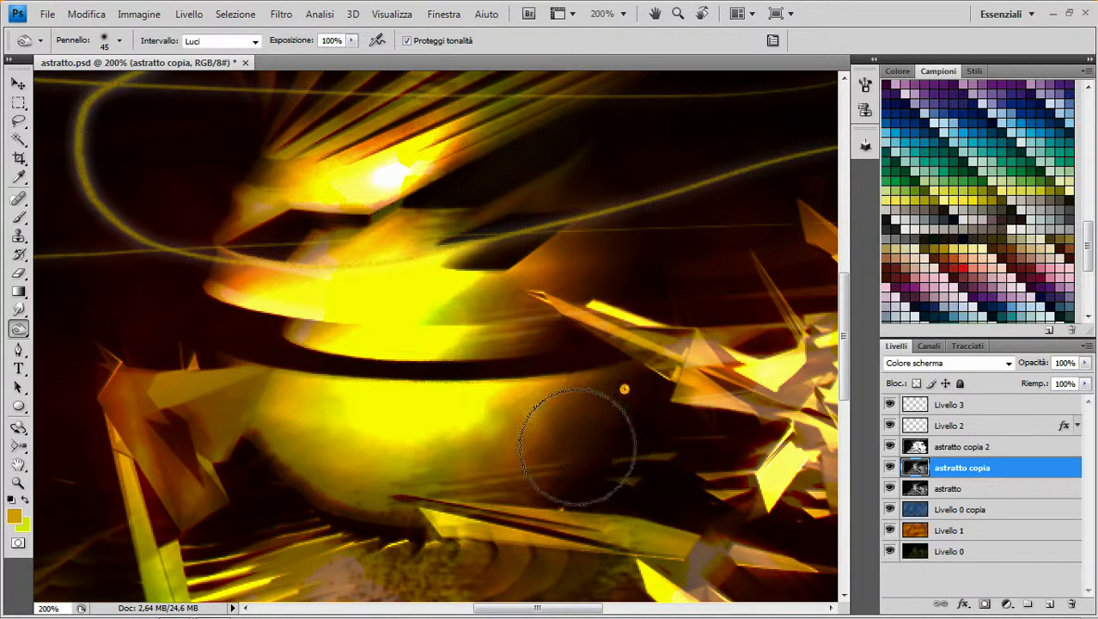
pyautogui.moveTo(515, 484)
pyautogui.mouseDown()
pyautogui.moveTo(607, 393)
pyautogui.moveTo(521, 464)
pyautogui.moveTo(599, 379)
pyautogui.moveTo(606, 245)
pyautogui.mouseUp()
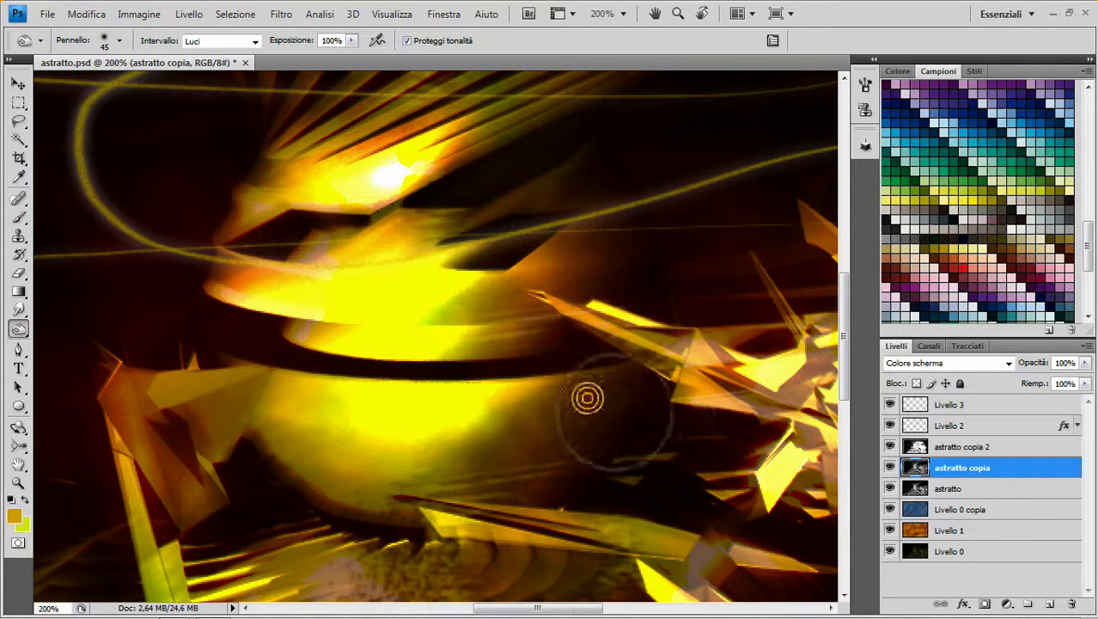
pyautogui.click(601, 230)
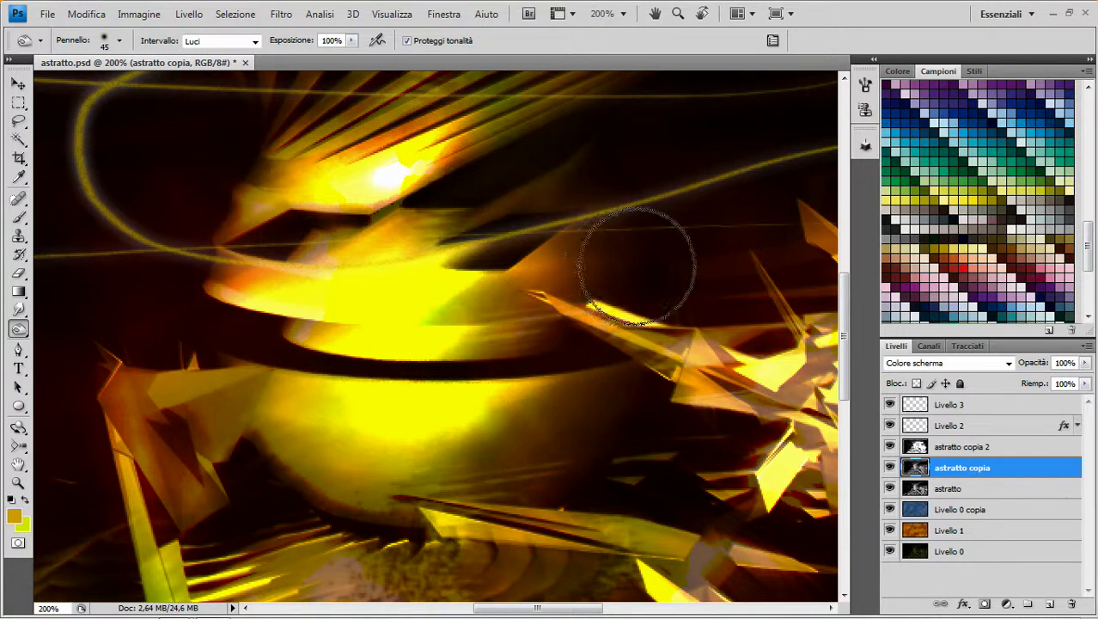
# - Dodge the shards on the right of the spiky cluster with a 17 px soft brush
pyautogui.moveTo(661, 274); pyautogui.dragTo(224, 189)
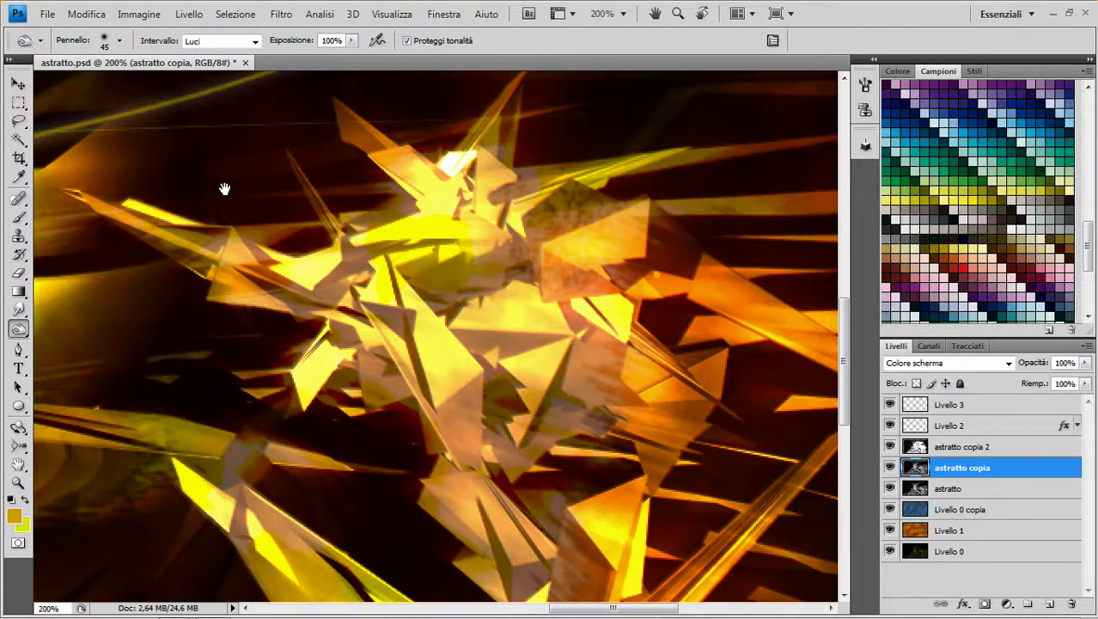
pyautogui.rightClick(576, 379)
pyautogui.click(737, 391)
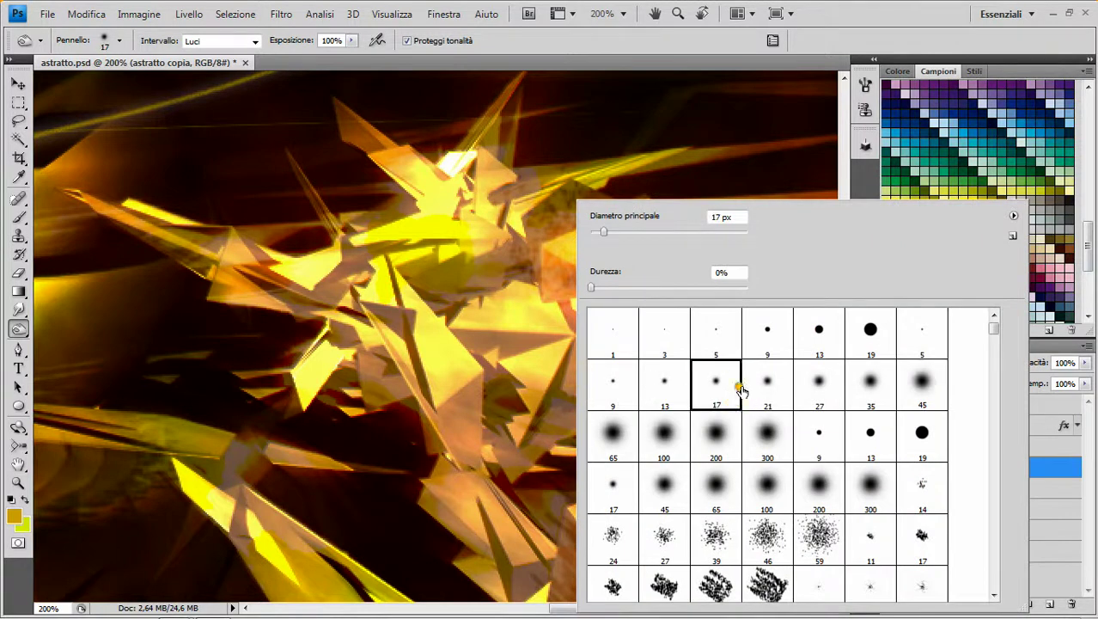
pyautogui.press('Return')
pyautogui.moveTo(659, 314); pyautogui.dragTo(672, 301)
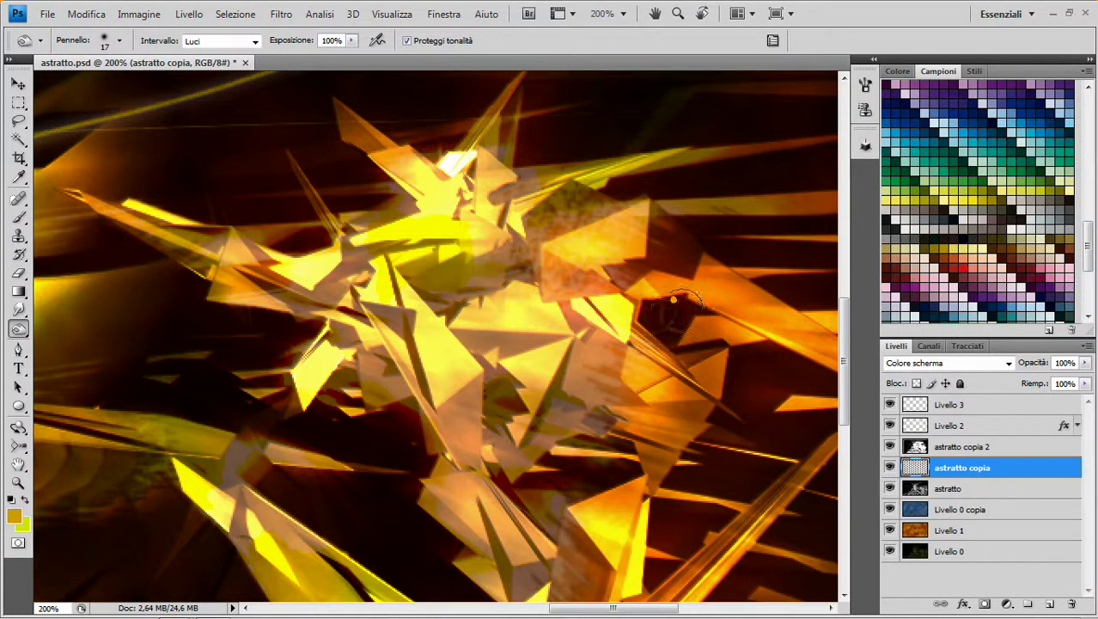
pyautogui.hotkey('ctrl', '-')
pyautogui.hotkey('ctrl', '-')
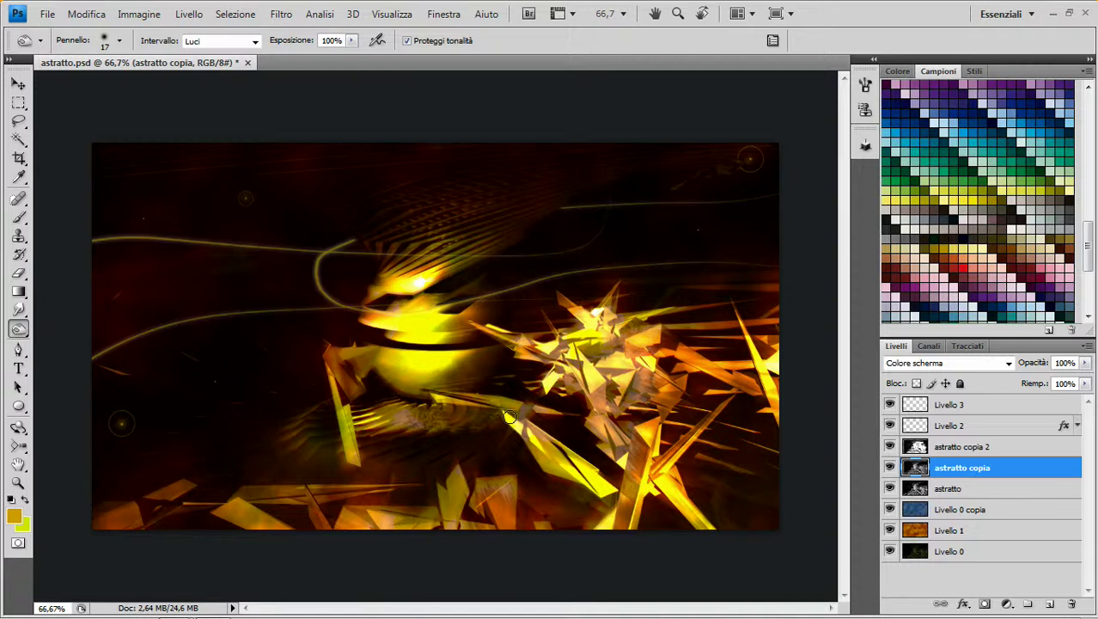
# - Dodge more shards near the image centre, then swap colours so yellow is foreground
pyautogui.hotkey('ctrl', '+')
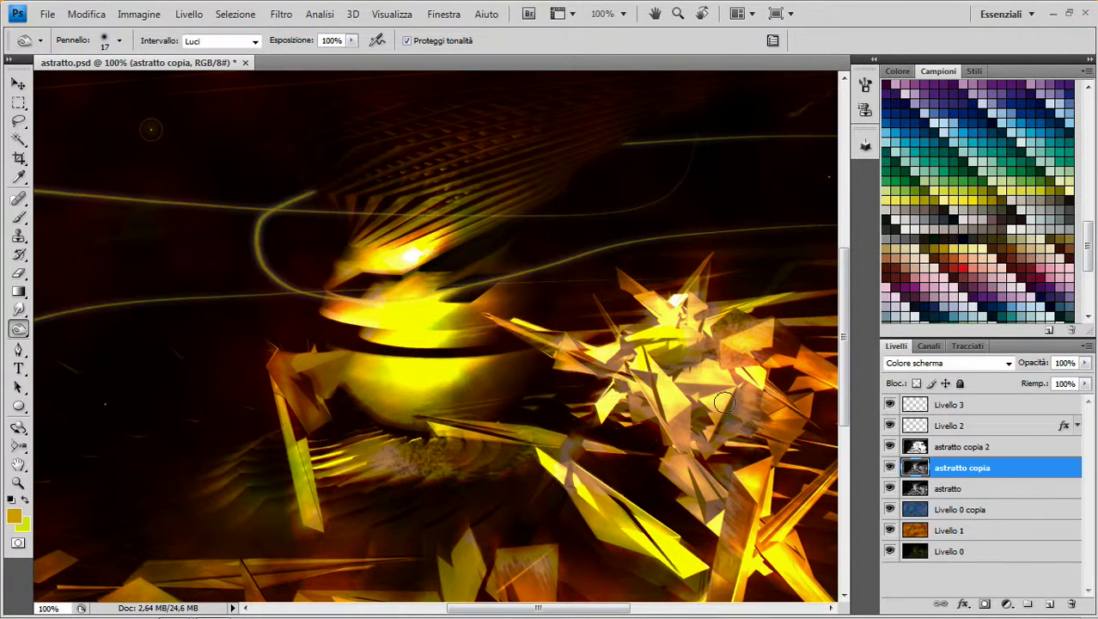
pyautogui.moveTo(728, 421); pyautogui.dragTo(741, 427)
pyautogui.moveTo(540, 306); pyautogui.dragTo(522, 253)
pyautogui.click(522, 251)
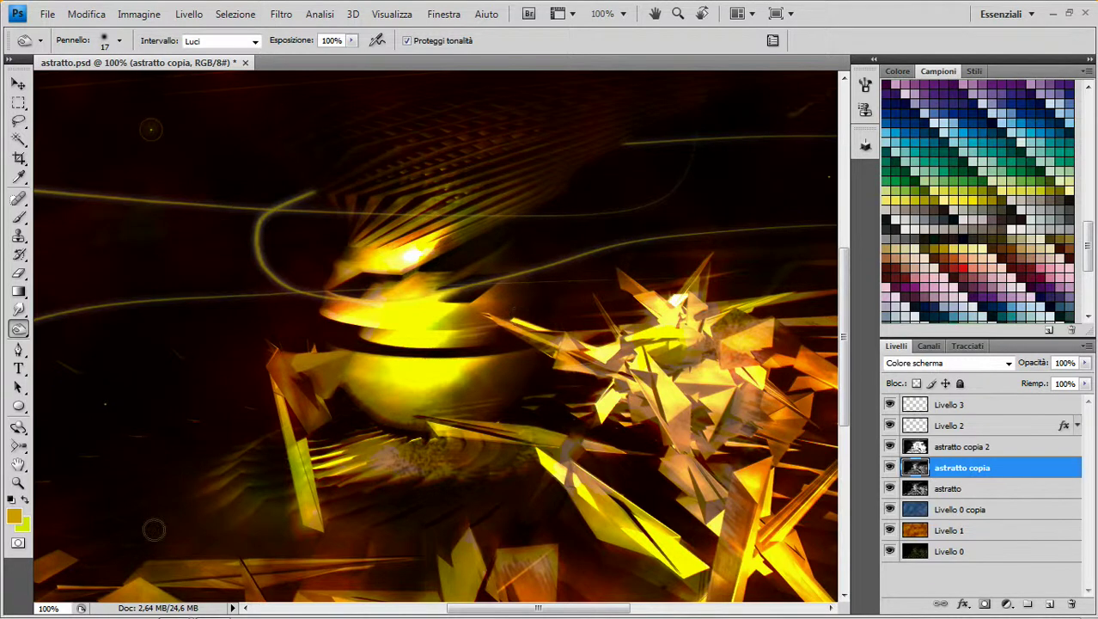
pyautogui.click(26, 498)
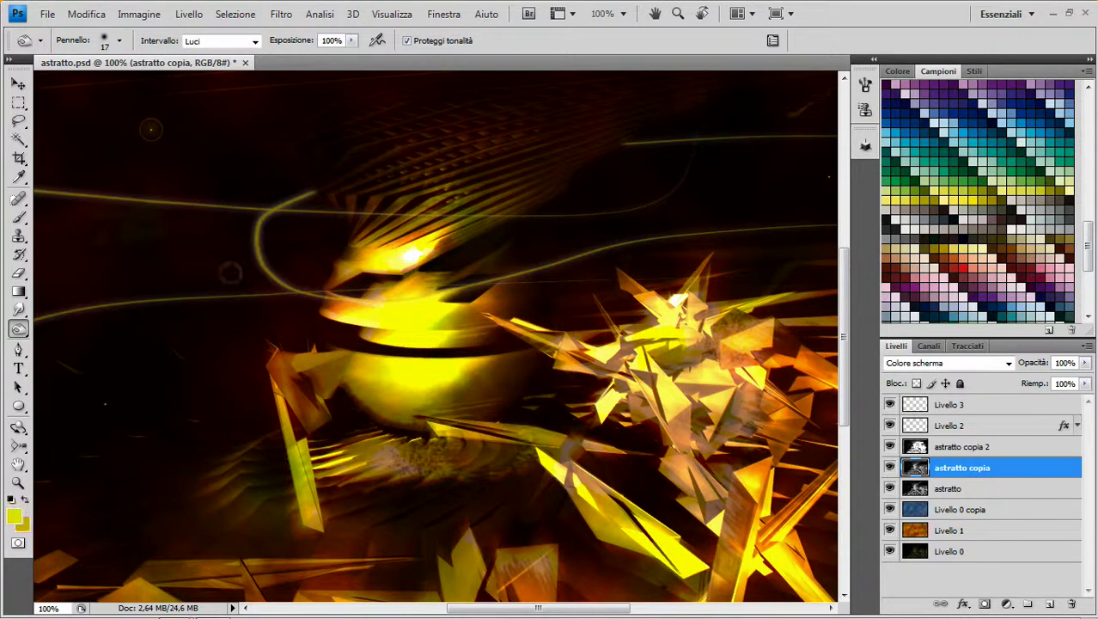
# - Switch to the Brush tool and raise its opacity to 67%
pyautogui.click(19, 218)
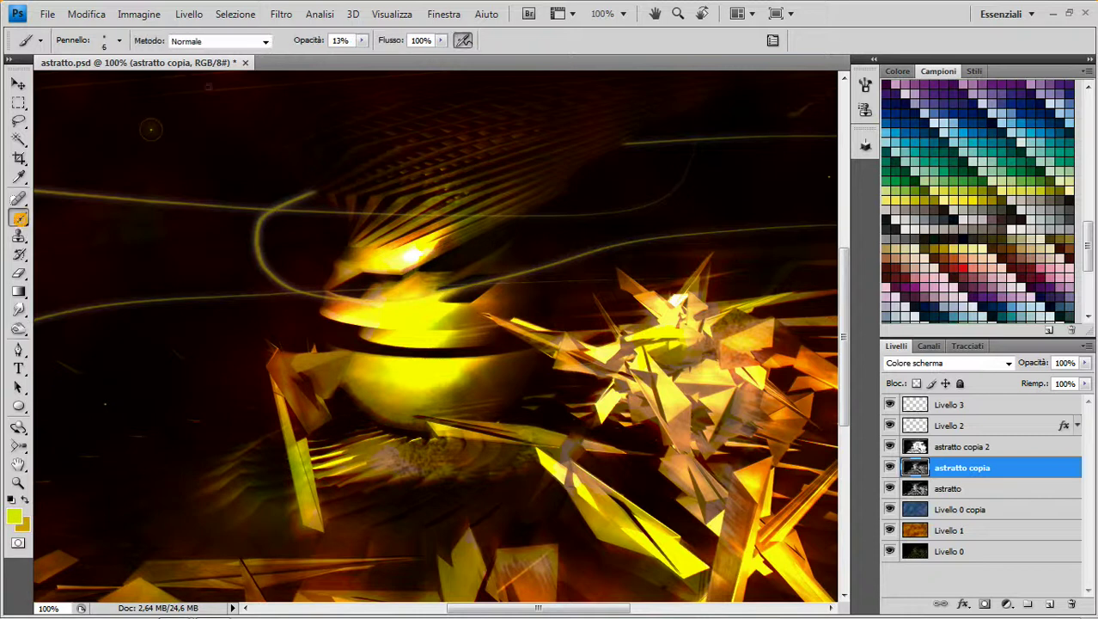
pyautogui.click(362, 41)
pyautogui.moveTo(359, 56); pyautogui.dragTo(407, 60)
pyautogui.hotkey('ctrl', '-')
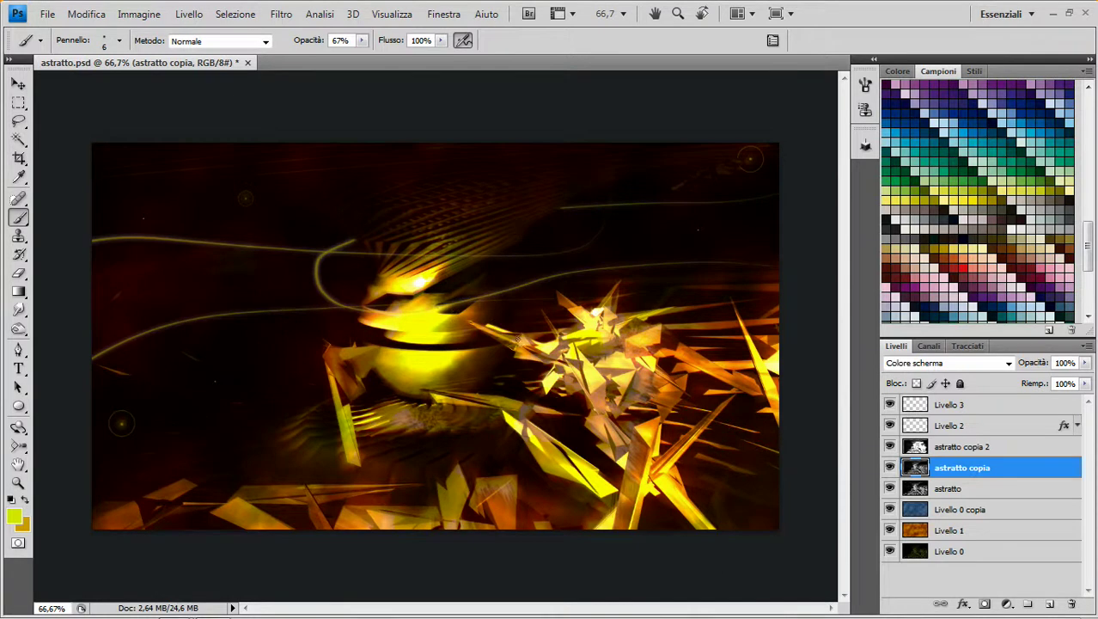
pyautogui.hotkey('ctrl', '+')
pyautogui.hotkey('ctrl', '+')
pyautogui.hotkey('ctrl', '+')
pyautogui.hotkey('ctrl', '+')
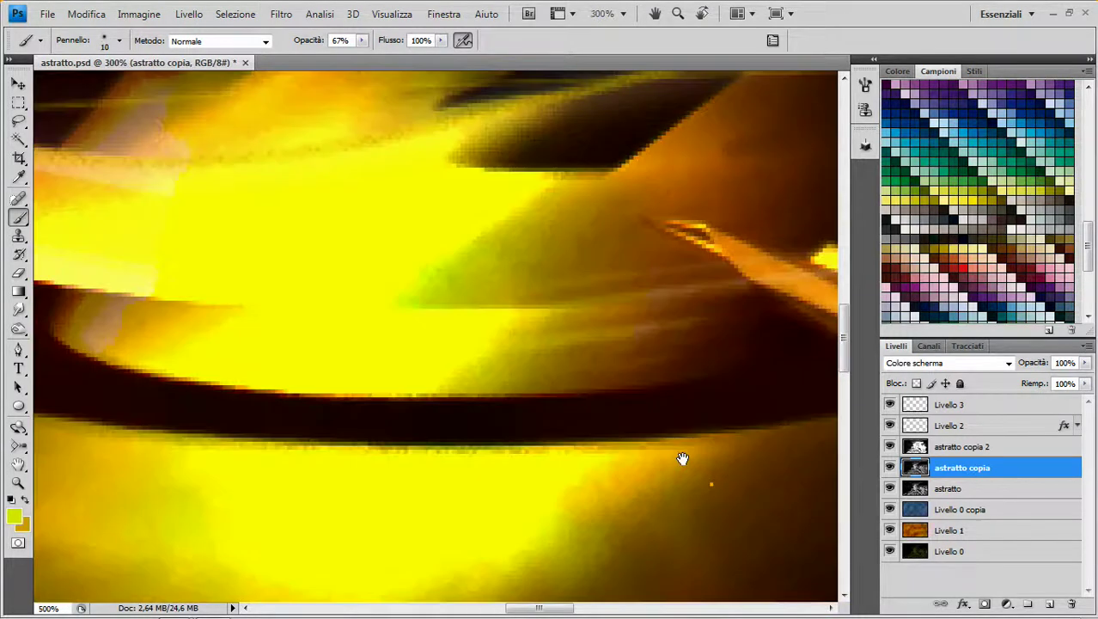
pyautogui.hotkey('ctrl', '-')
pyautogui.hotkey('ctrl', '-')
pyautogui.hotkey('ctrl', '-')
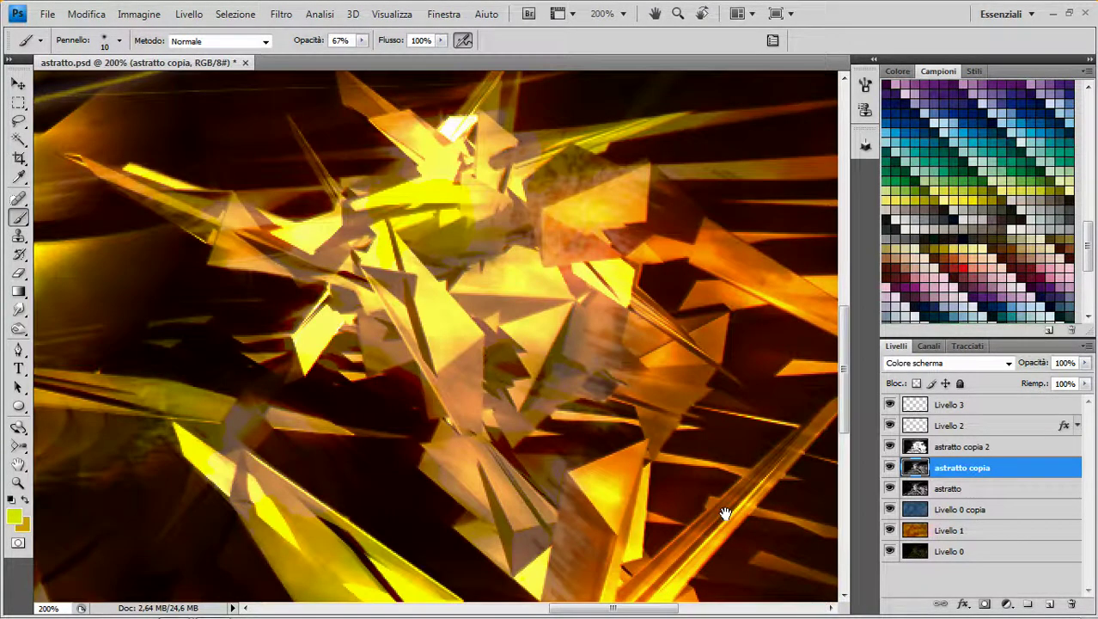
pyautogui.moveTo(725, 513); pyautogui.dragTo(281, 265)
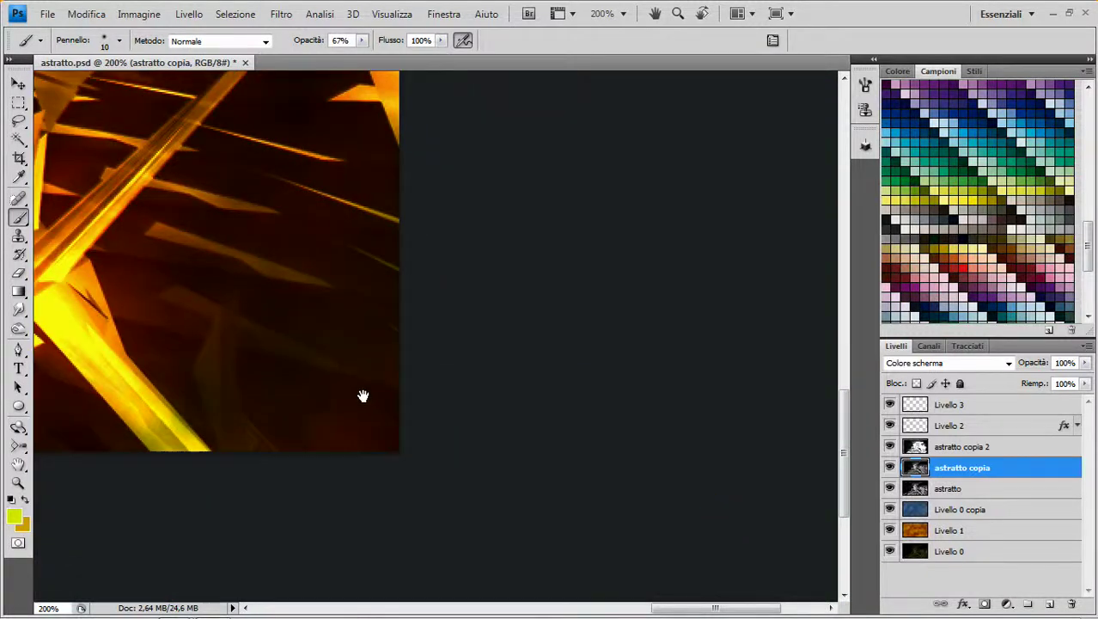
# - Choose the 1 px brush tip preset and fit the whole image back in the window
pyautogui.rightClick(227, 361)
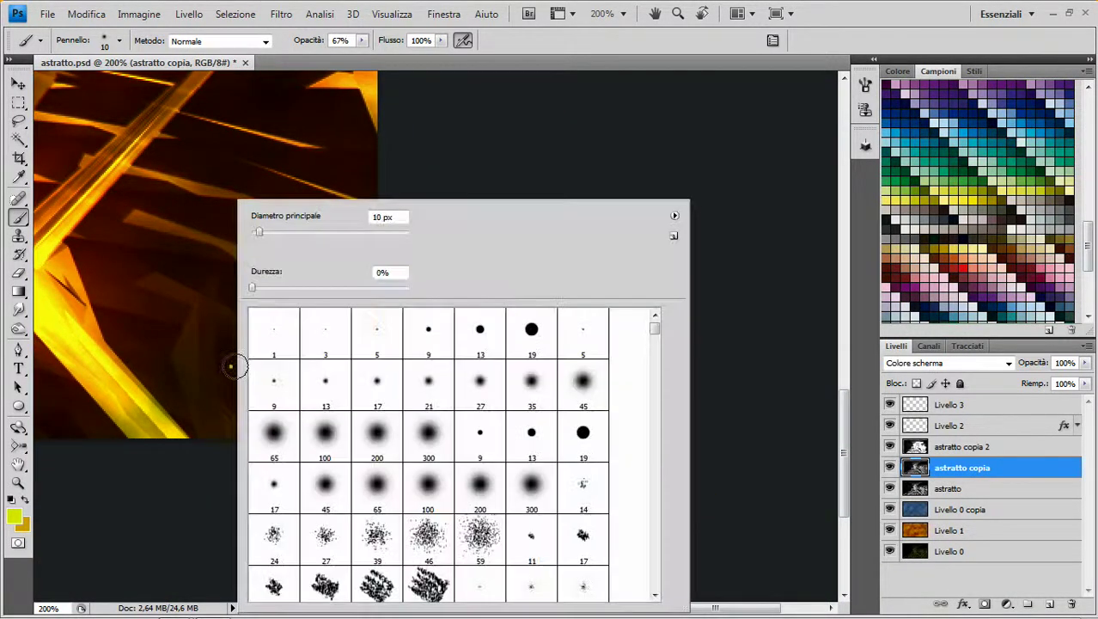
pyautogui.click(281, 338)
pyautogui.press('Return')
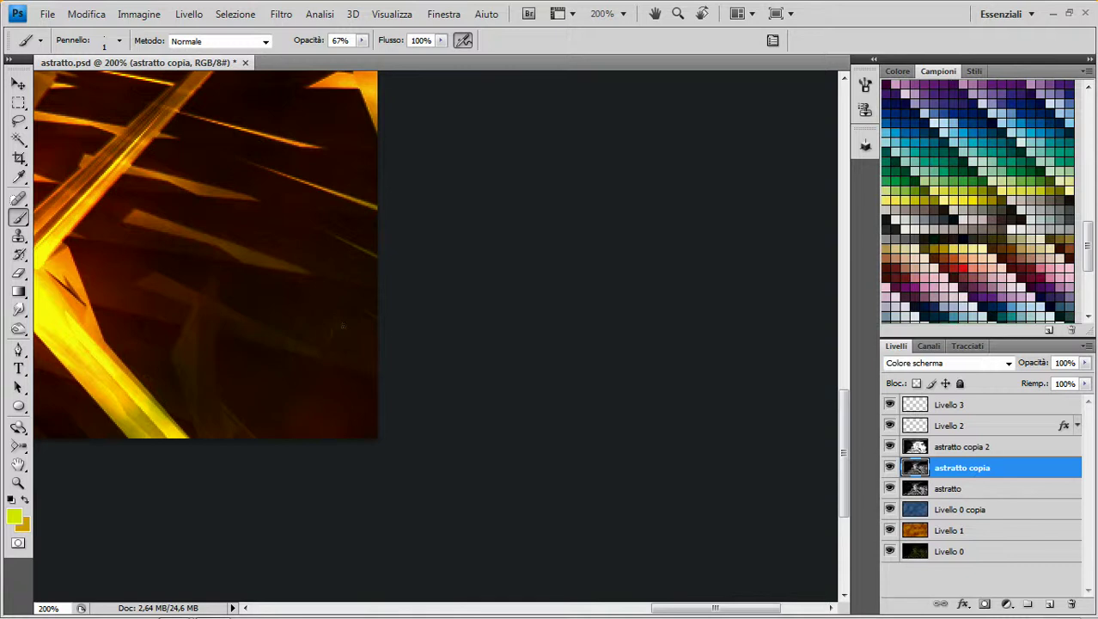
pyautogui.click(300, 386)
pyautogui.hotkey('ctrl', '-')
pyautogui.hotkey('ctrl', '-')
pyautogui.hotkey('ctrl', '-')
pyautogui.hotkey('ctrl', '+')
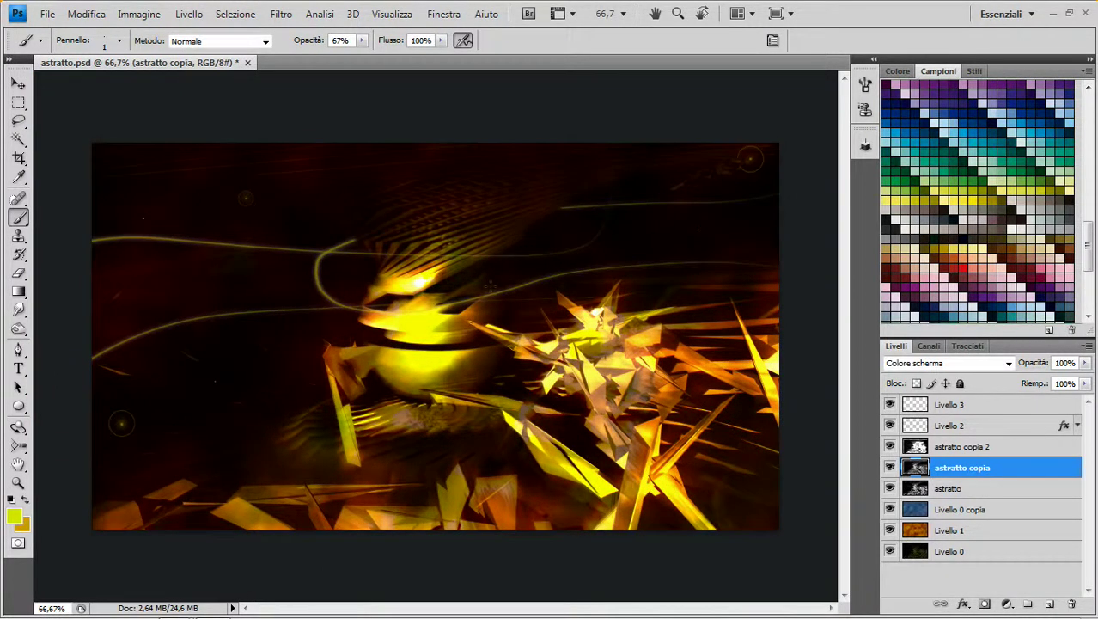